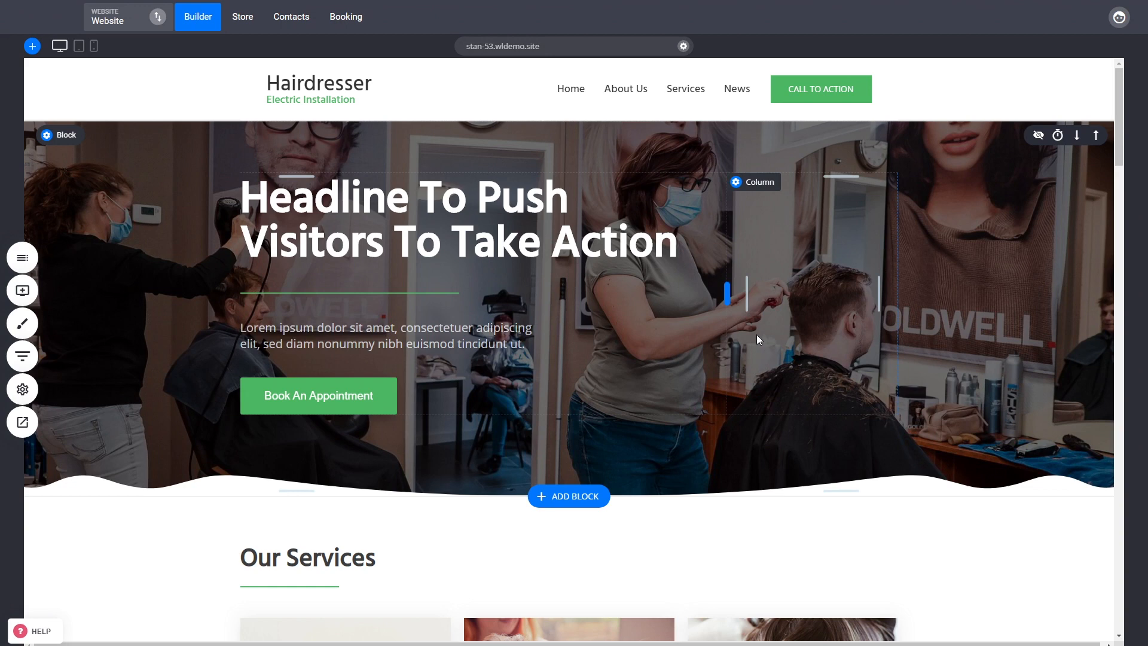
# Look up the Form widget among the available lead generation widgets.
pyautogui.click(22, 291)
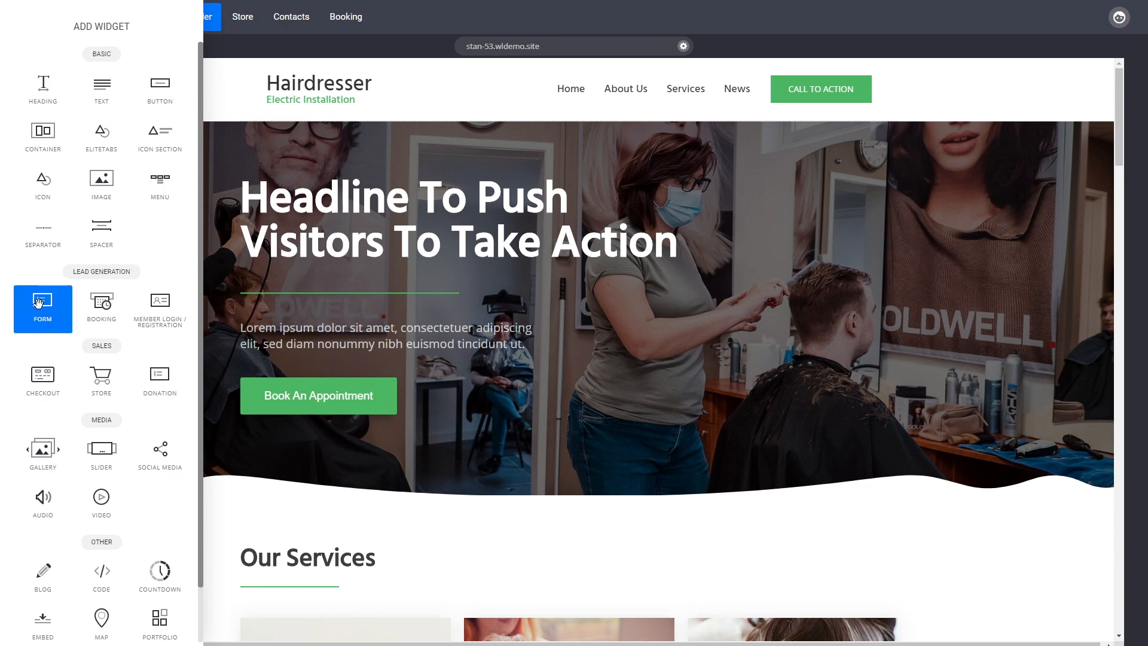
pyautogui.click(917, 253)
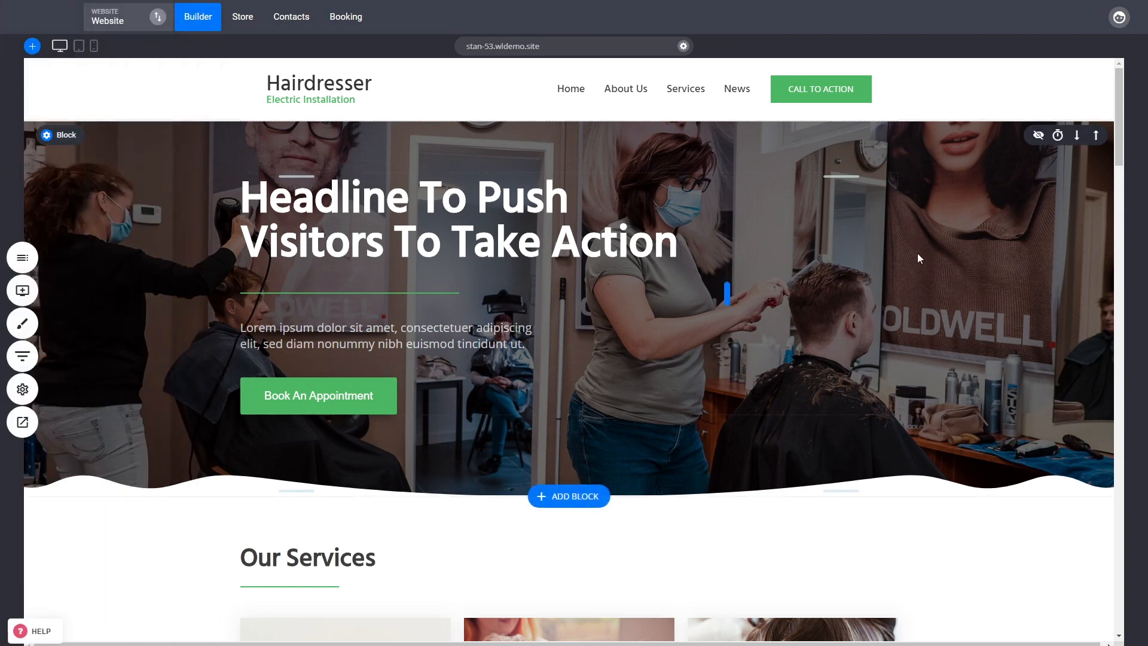
pyautogui.scroll(-2, 918, 257)
# Open the Contact Us page for editing.
pyautogui.click(22, 258)
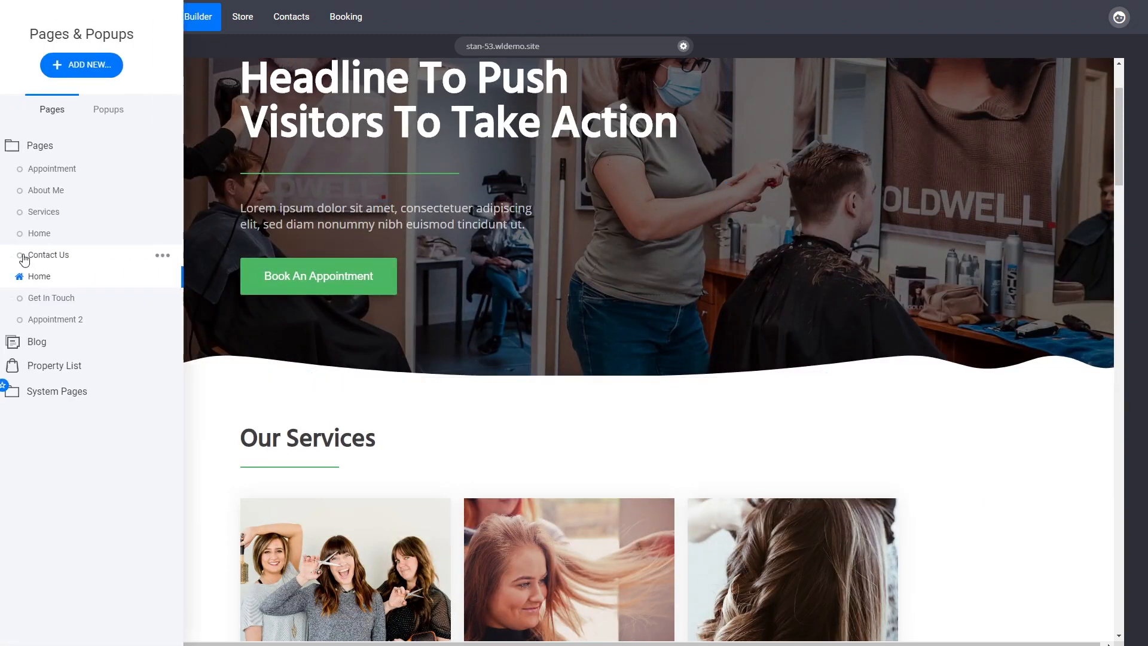
pyautogui.click(90, 256)
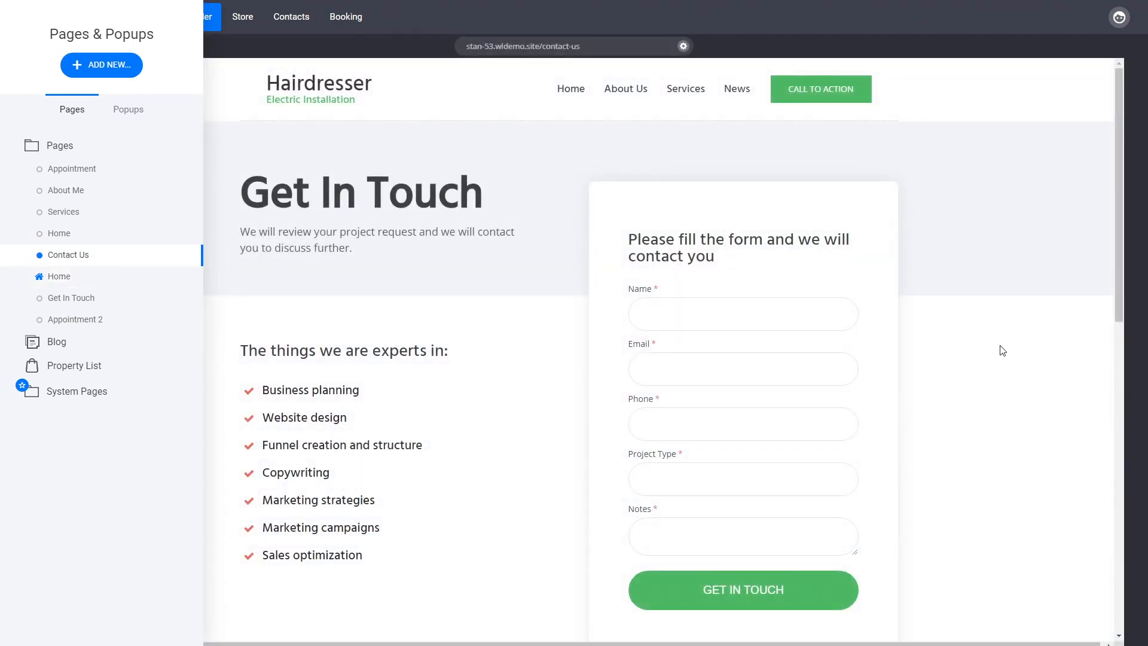
pyautogui.click(1002, 350)
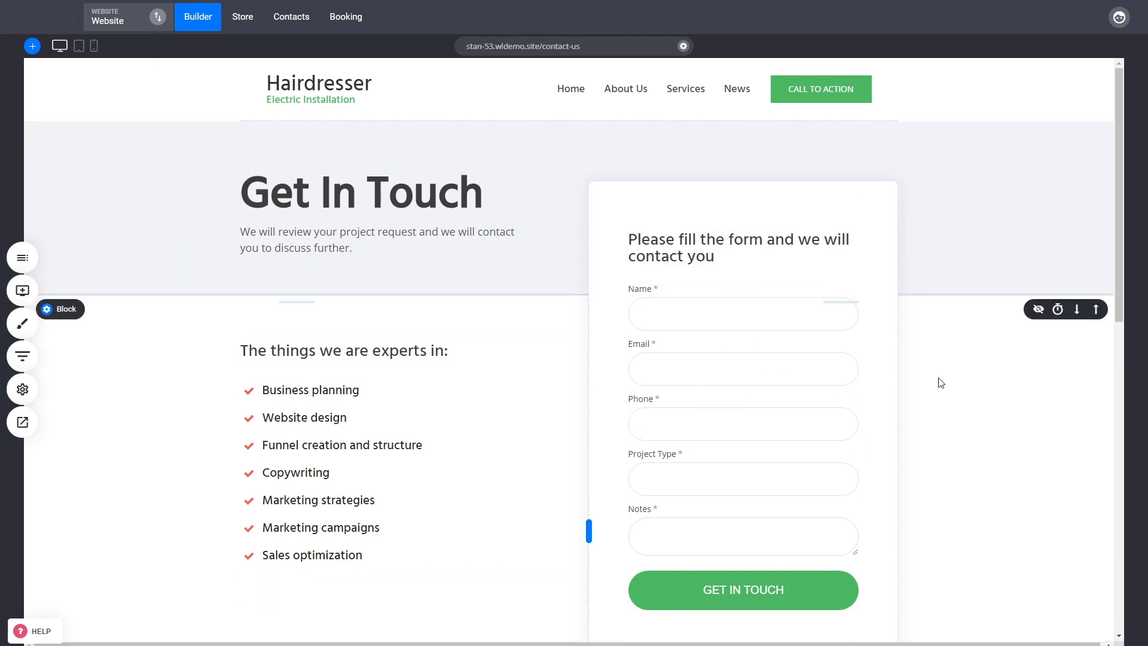
# Review the contact form's fields and inspect the Project Type field's settings without changing them.
pyautogui.click(734, 380)
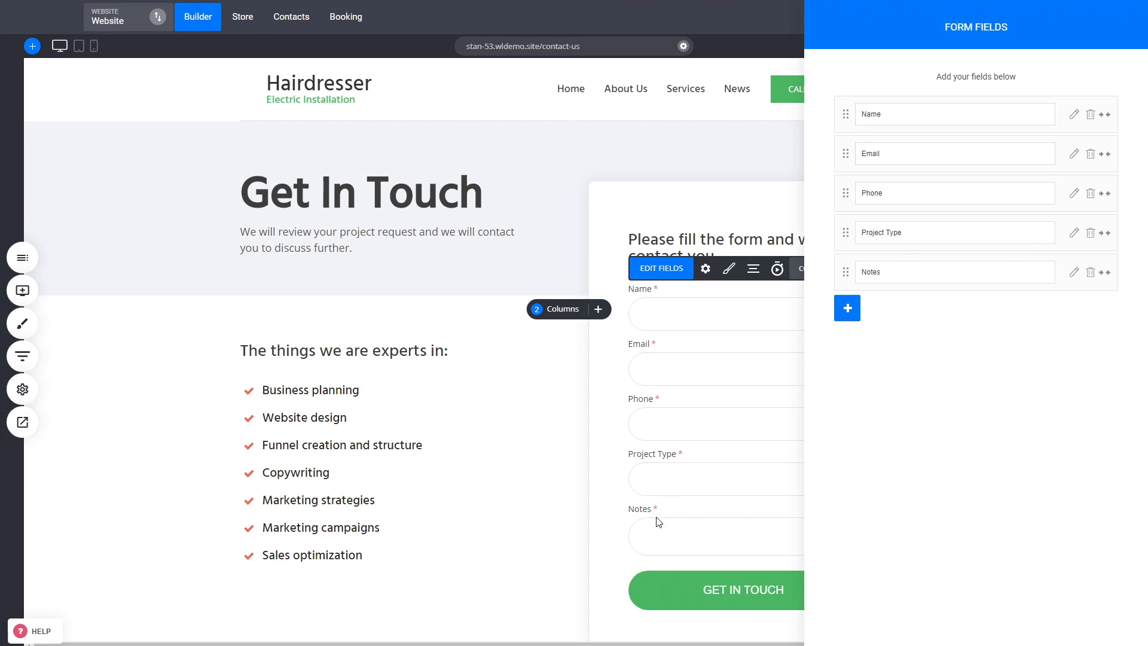
pyautogui.click(1073, 235)
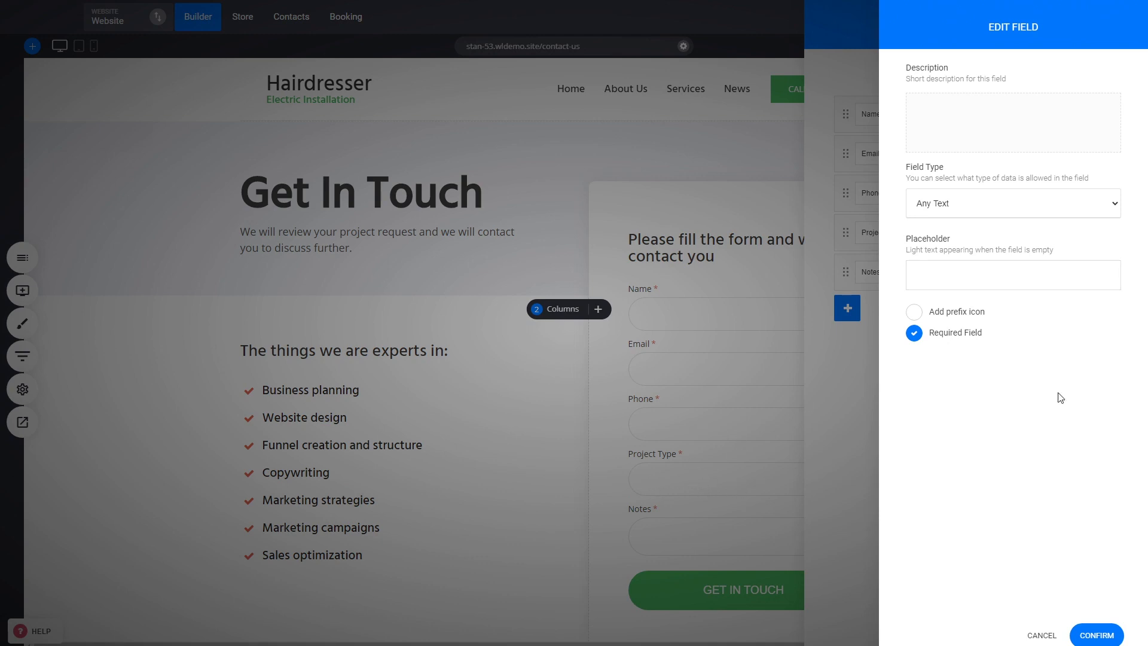
pyautogui.click(1050, 637)
pyautogui.click(755, 411)
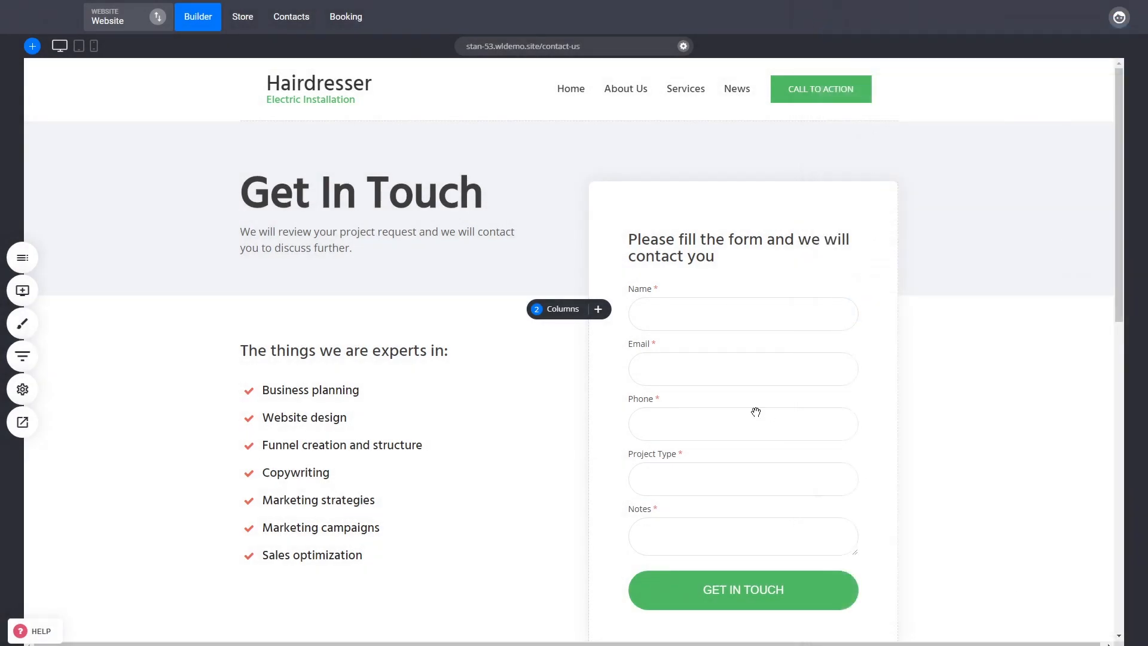
# Examine the field types that can be added to the contact form, without adding any.
pyautogui.click(755, 412)
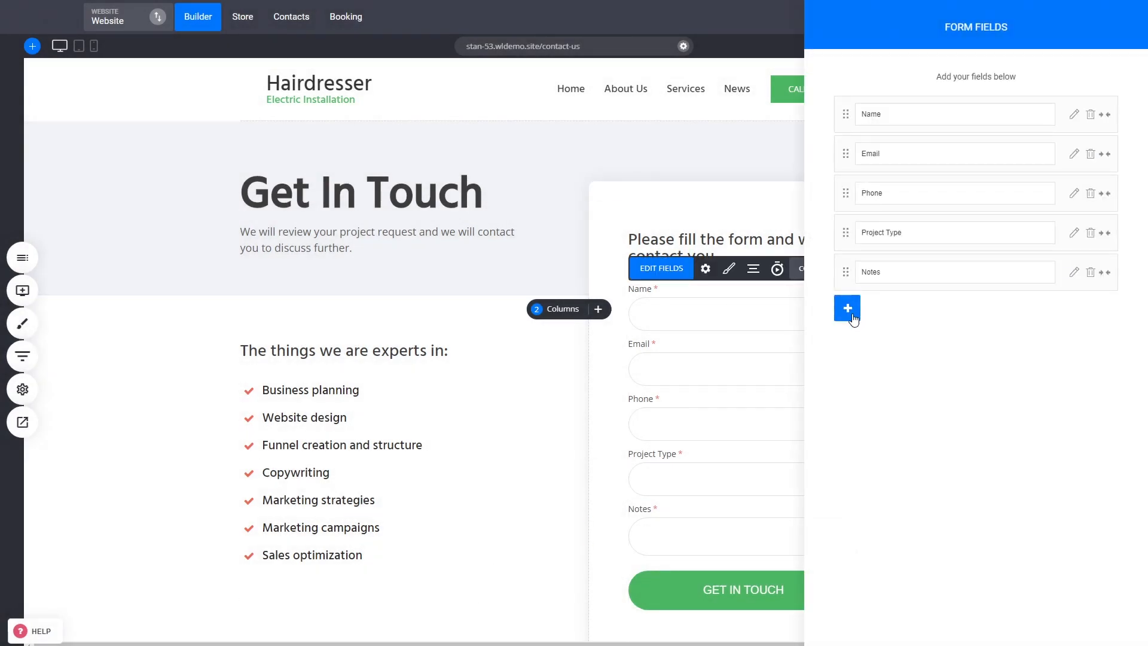
pyautogui.click(852, 318)
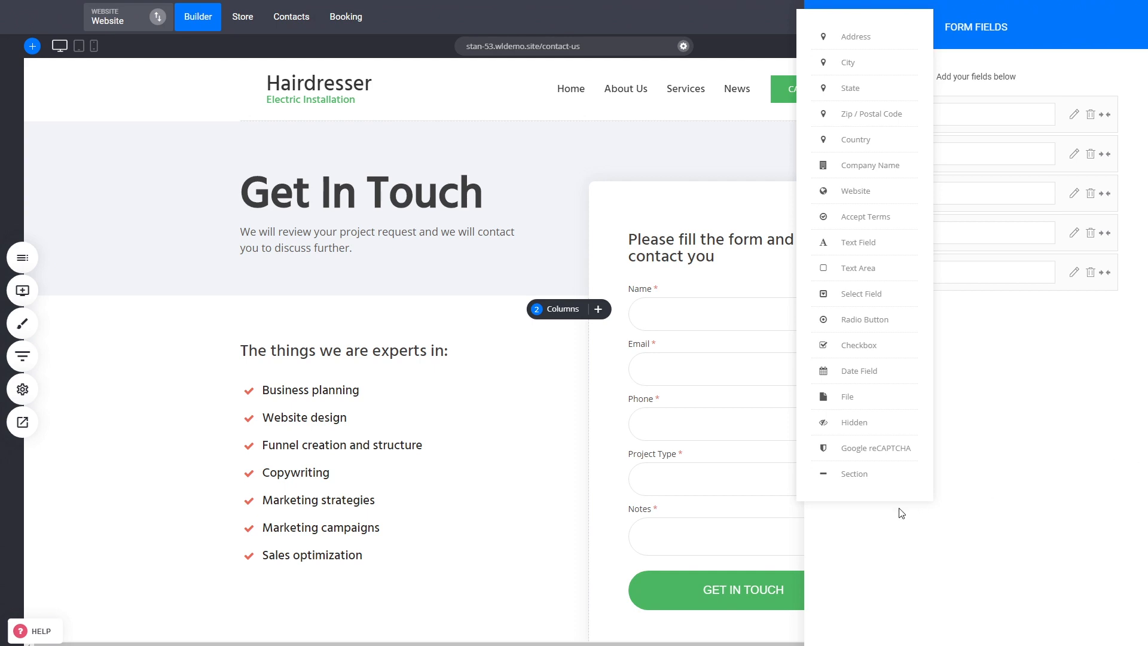
pyautogui.click(706, 455)
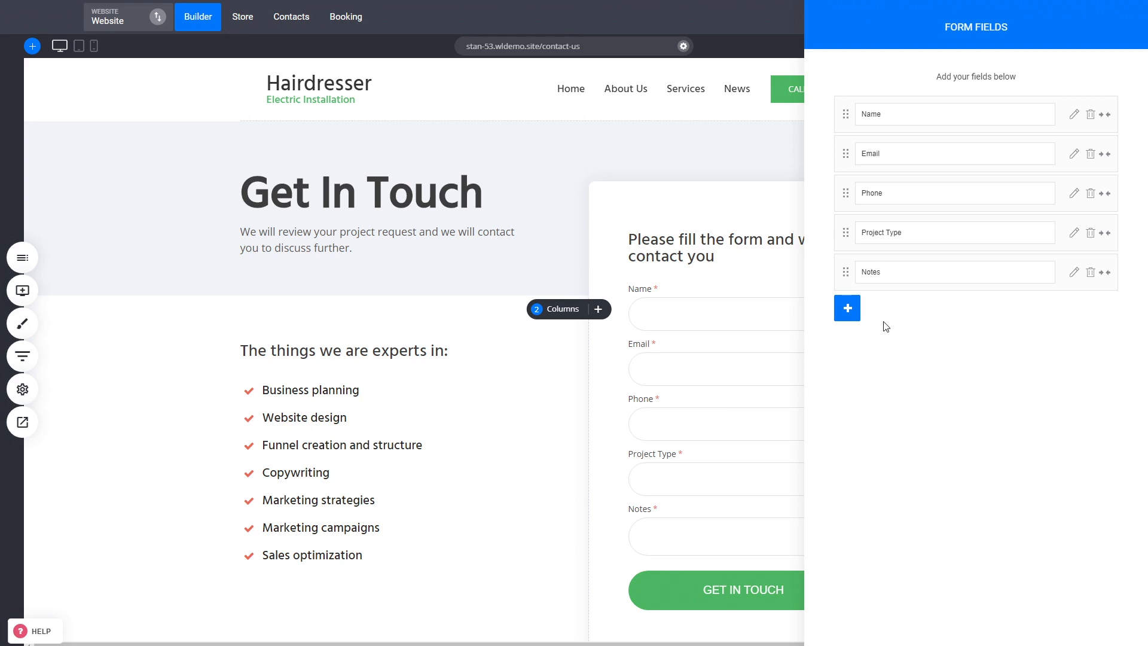
pyautogui.click(854, 316)
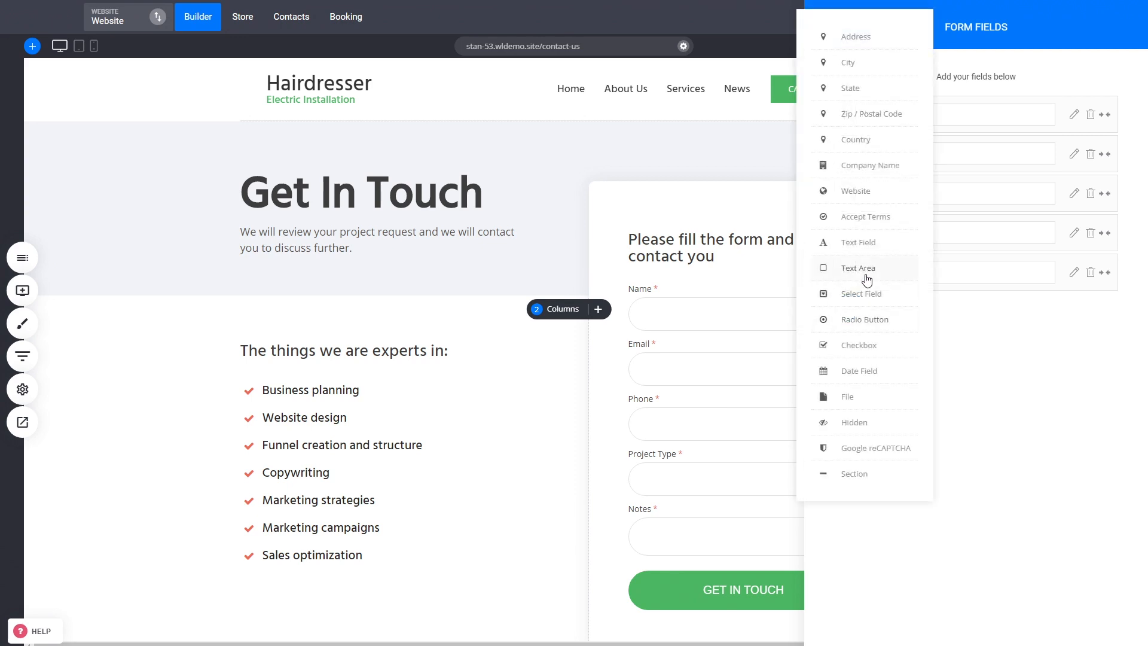
pyautogui.click(1013, 382)
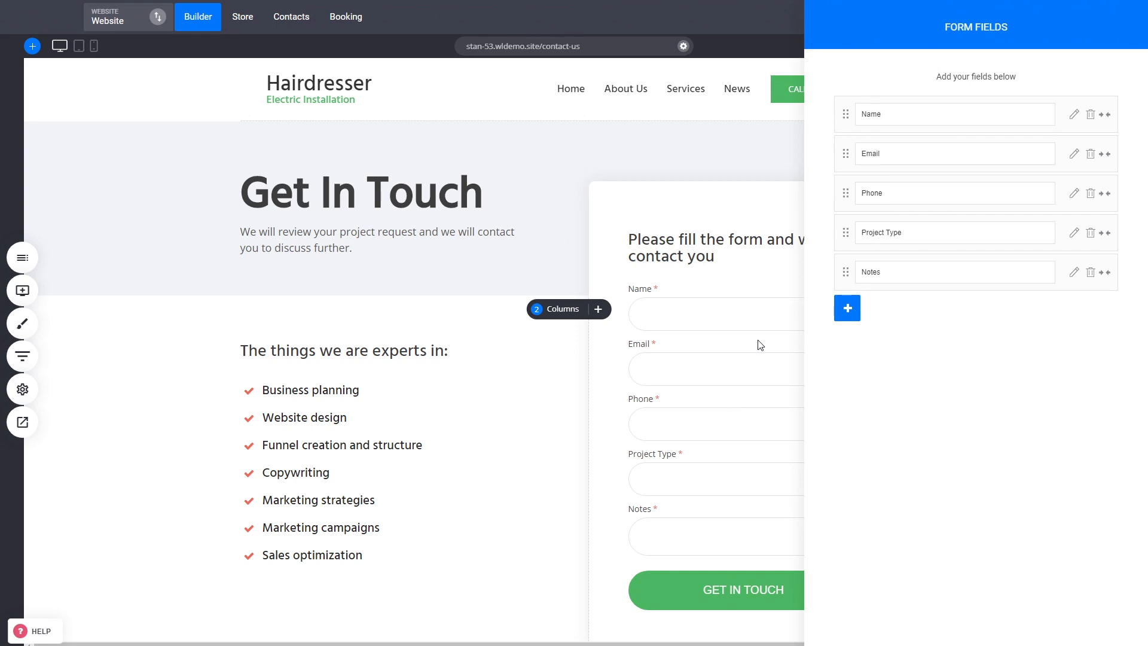
pyautogui.click(732, 384)
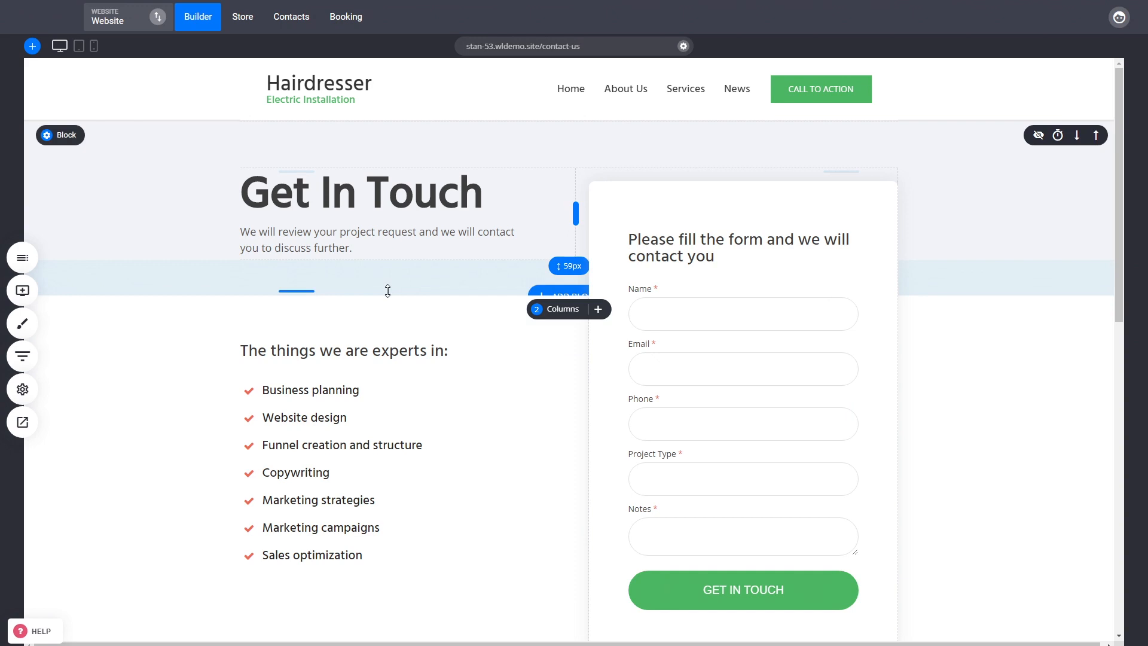
# Dismiss the introduction video in the contacts area and open the customer properties settings.
pyautogui.click(292, 27)
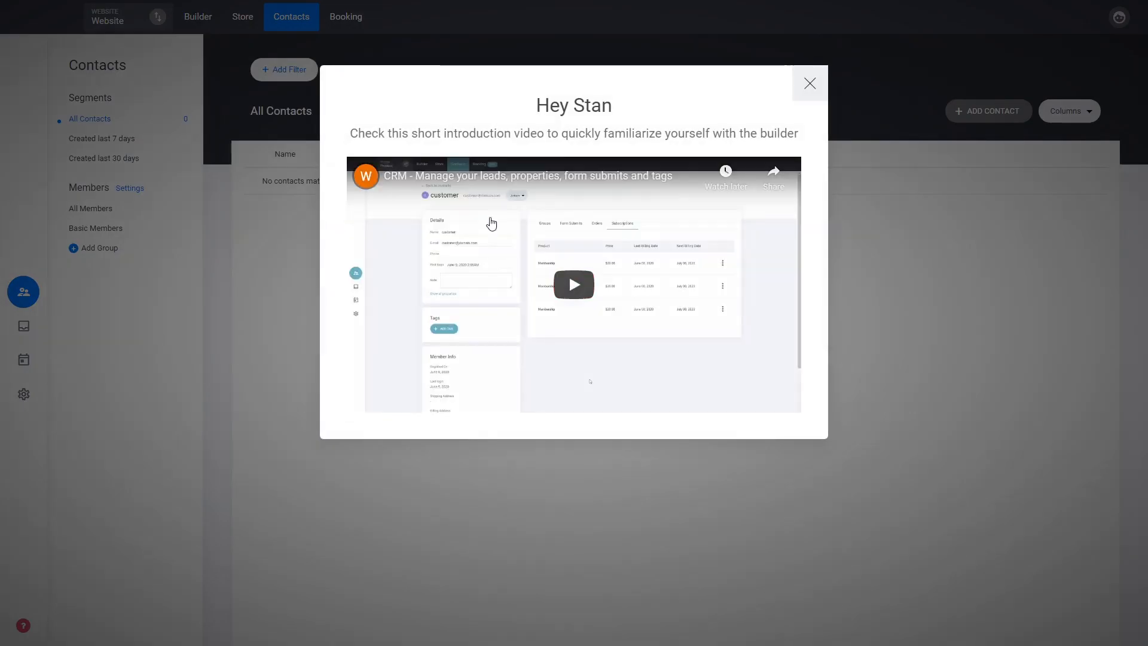
pyautogui.click(808, 83)
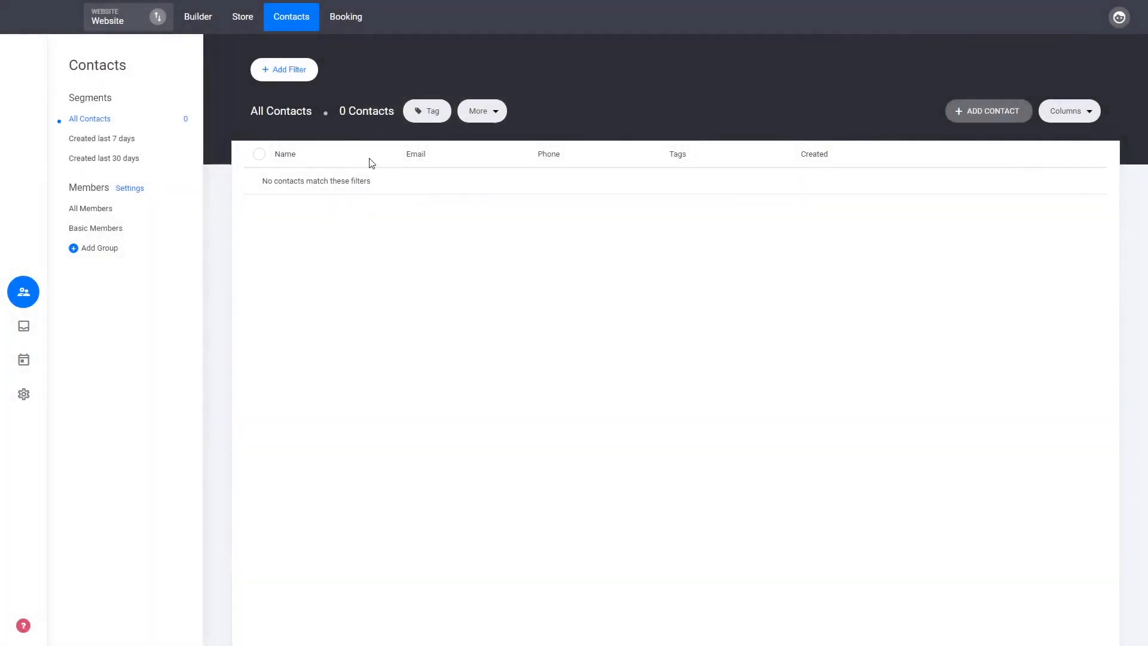
pyautogui.click(40, 387)
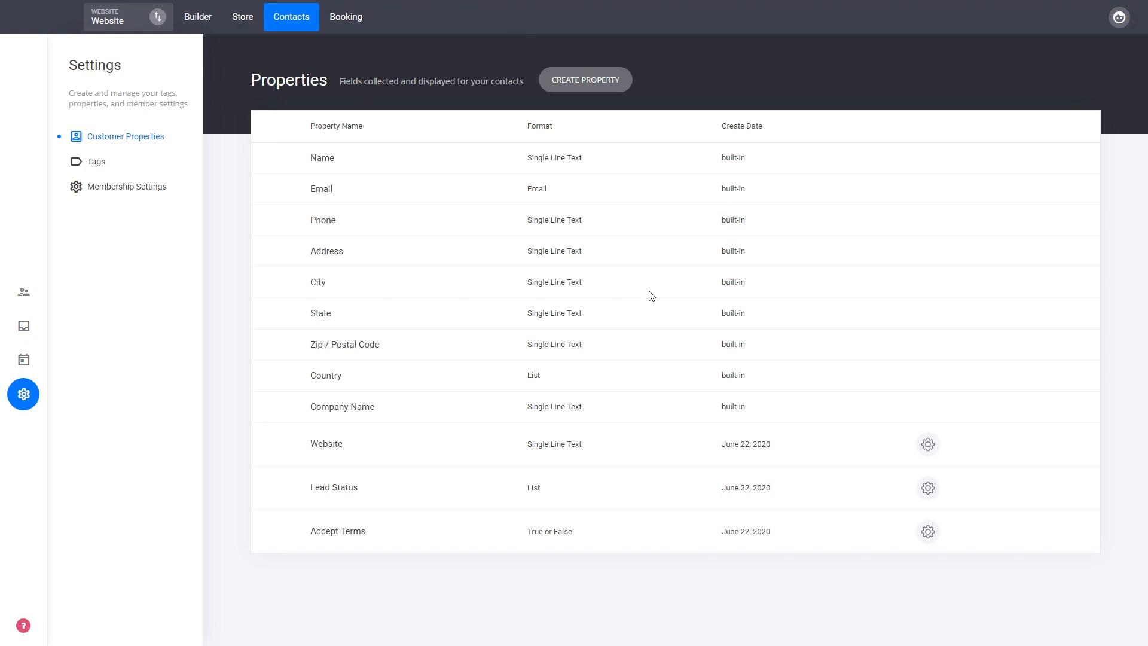
# Create and save a customer property labelled Age, selecting its field type and making it available in forms.
pyautogui.click(610, 85)
pyautogui.click(586, 290)
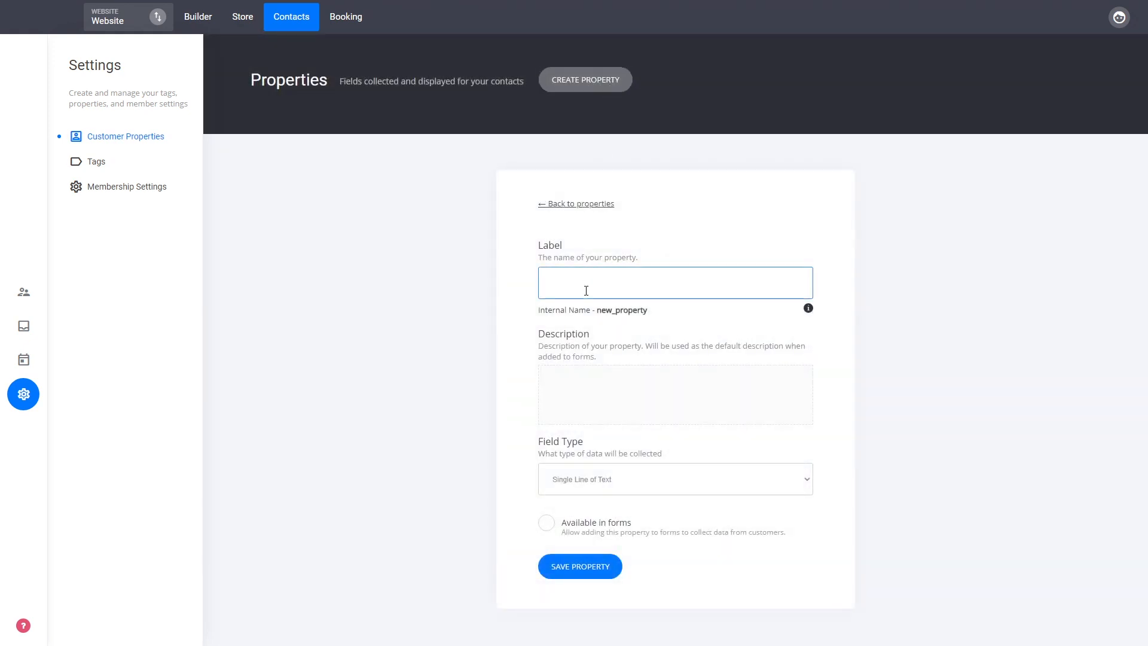
pyautogui.write('Age')
pyautogui.click(988, 293)
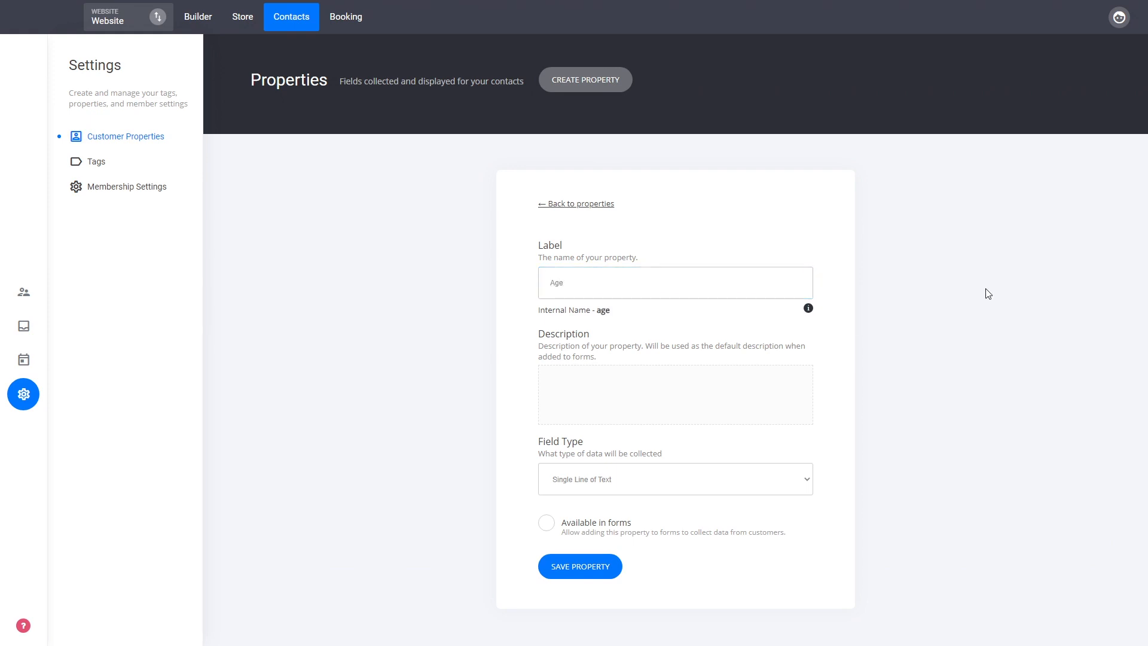
pyautogui.click(656, 478)
pyautogui.click(603, 519)
pyautogui.click(596, 531)
pyautogui.click(607, 577)
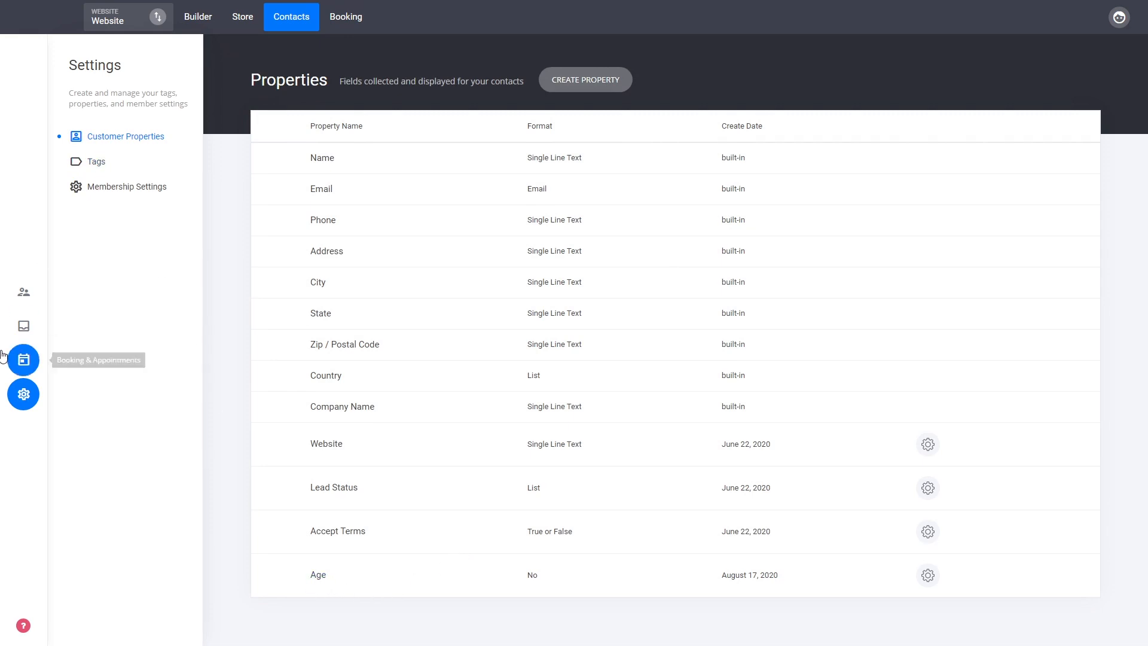
# Return to the website builder and reopen the Contact Us page.
pyautogui.click(201, 18)
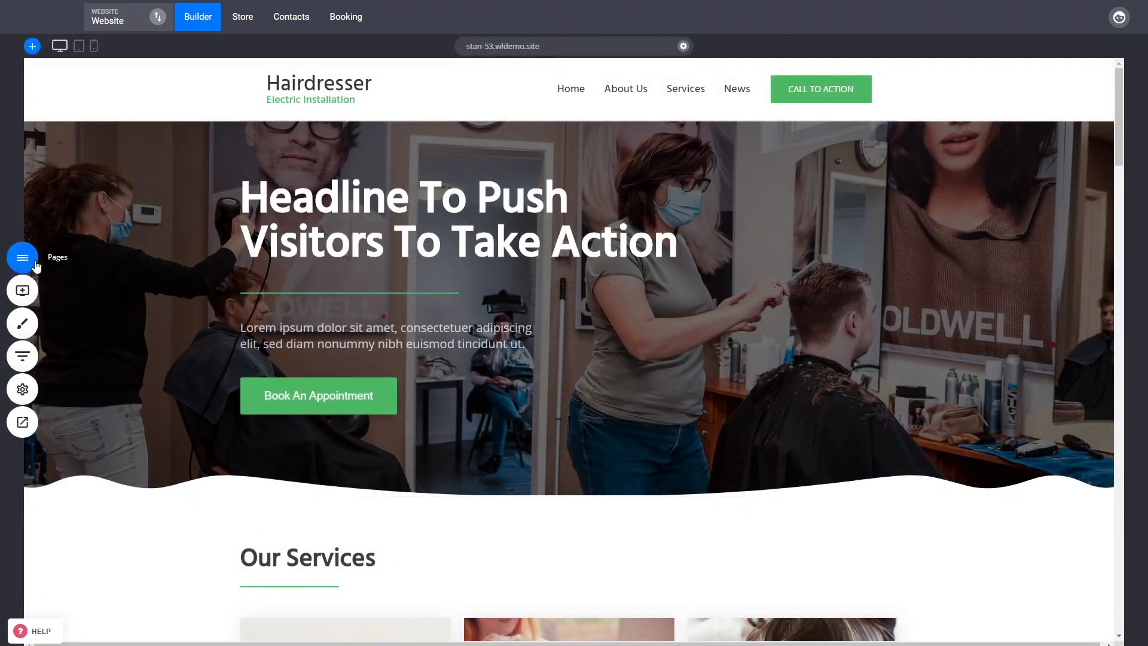
pyautogui.click(22, 257)
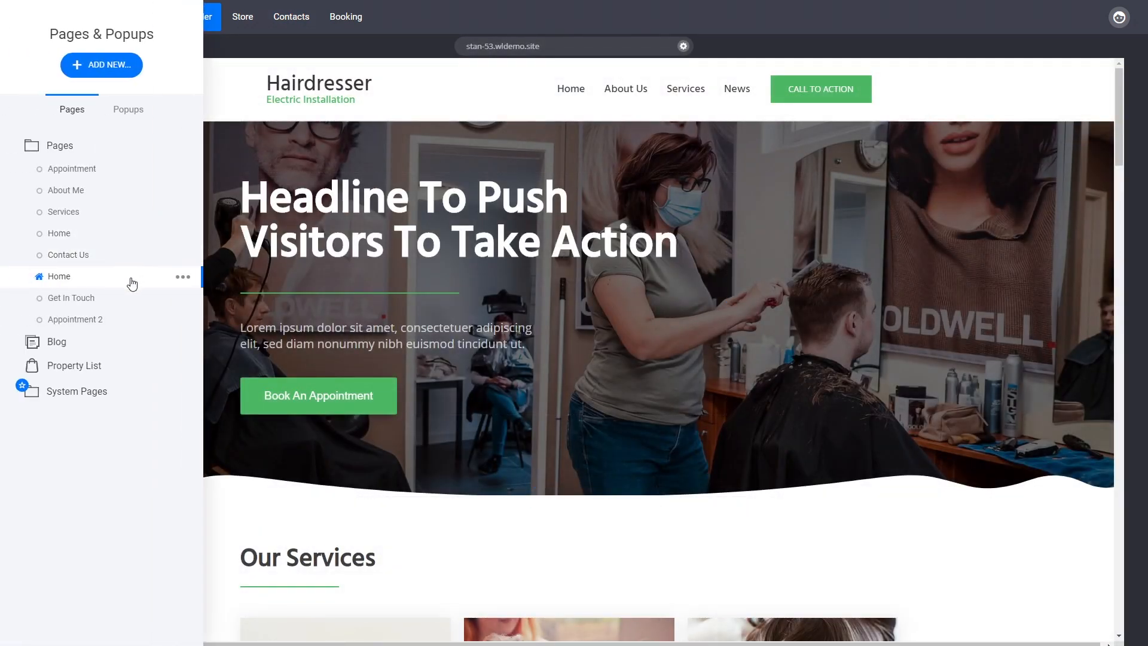
pyautogui.click(105, 256)
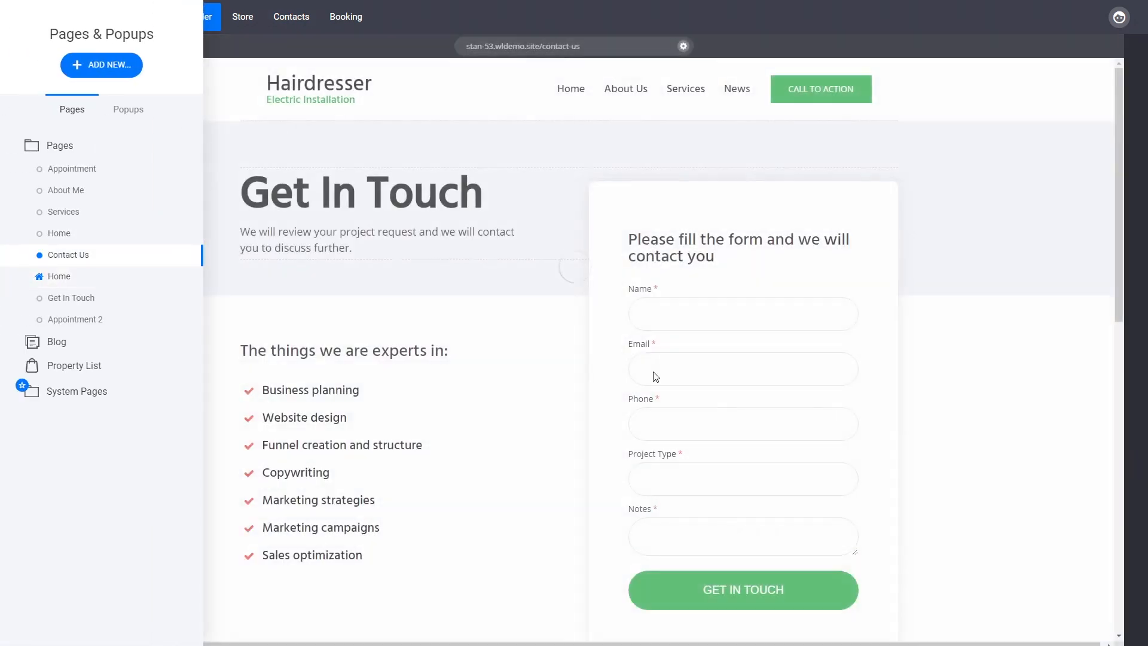
pyautogui.click(981, 407)
# Add the custom Age field to the contact form's fields.
pyautogui.doubleClick(757, 354)
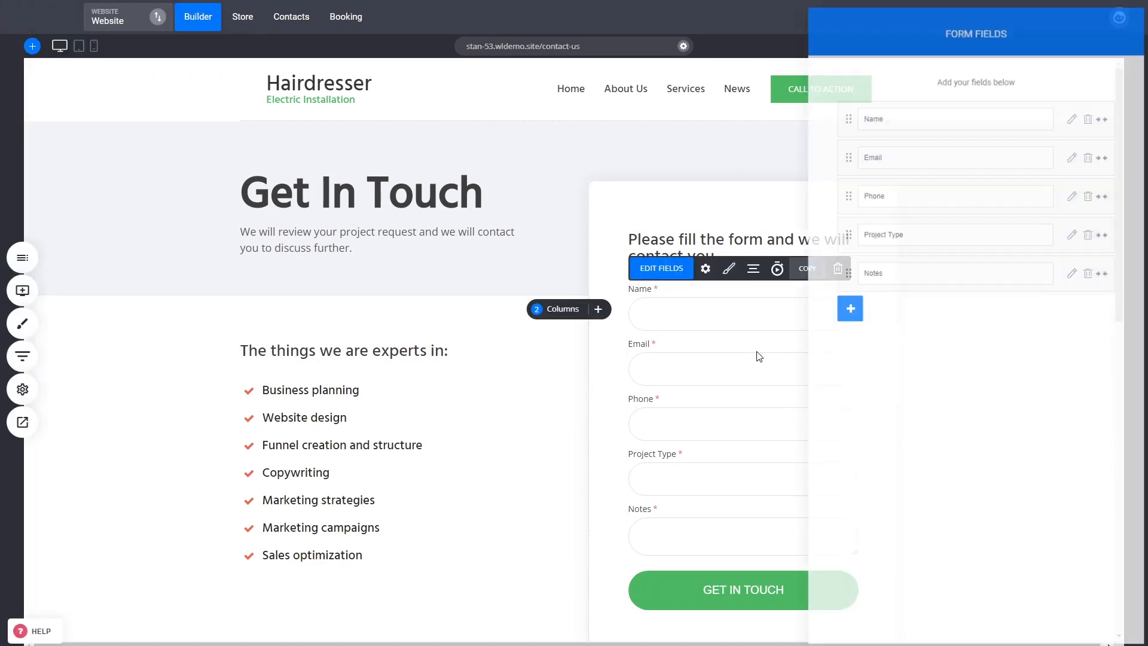
pyautogui.click(850, 308)
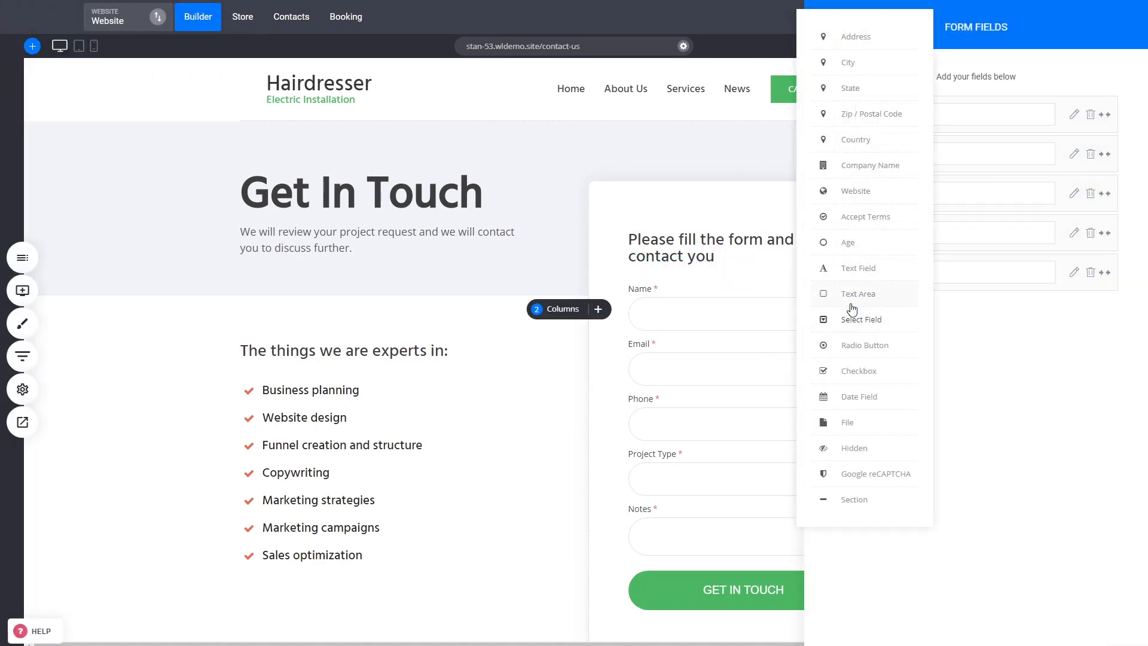
pyautogui.click(864, 244)
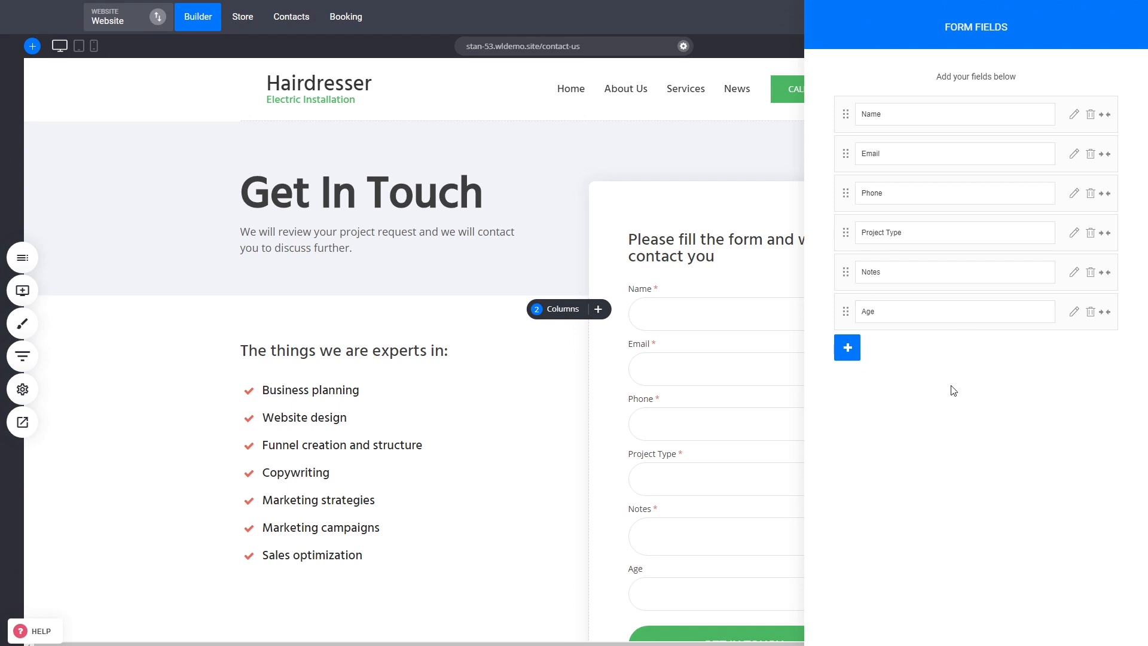
# Make the Age field required and finish editing the contact form's fields.
pyautogui.click(1074, 312)
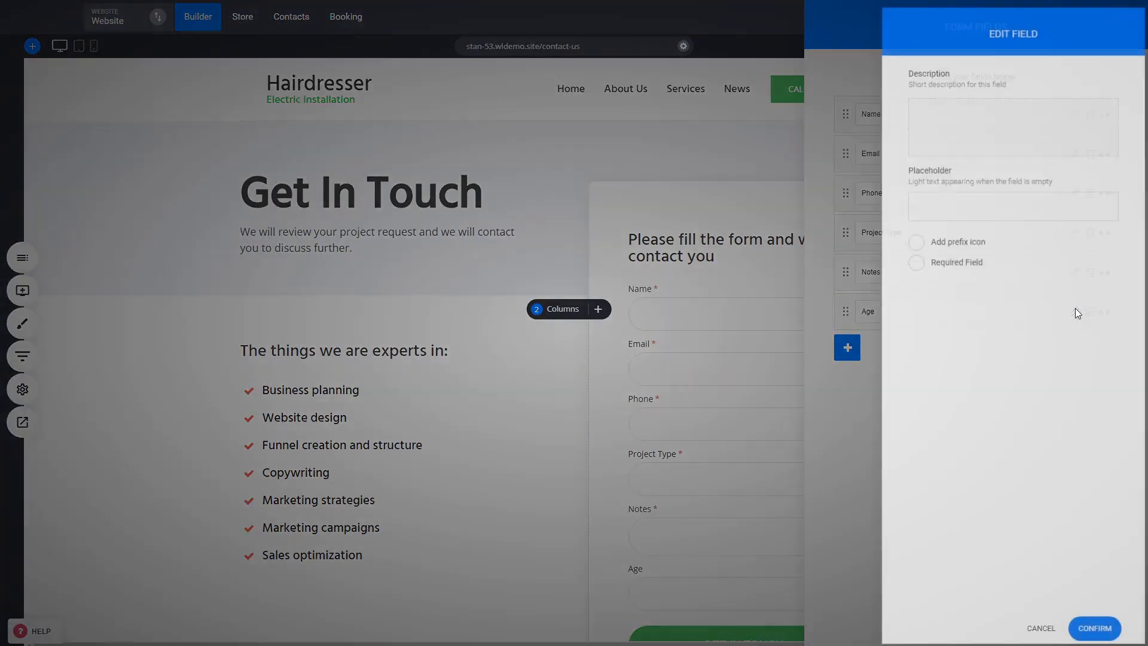
pyautogui.click(963, 269)
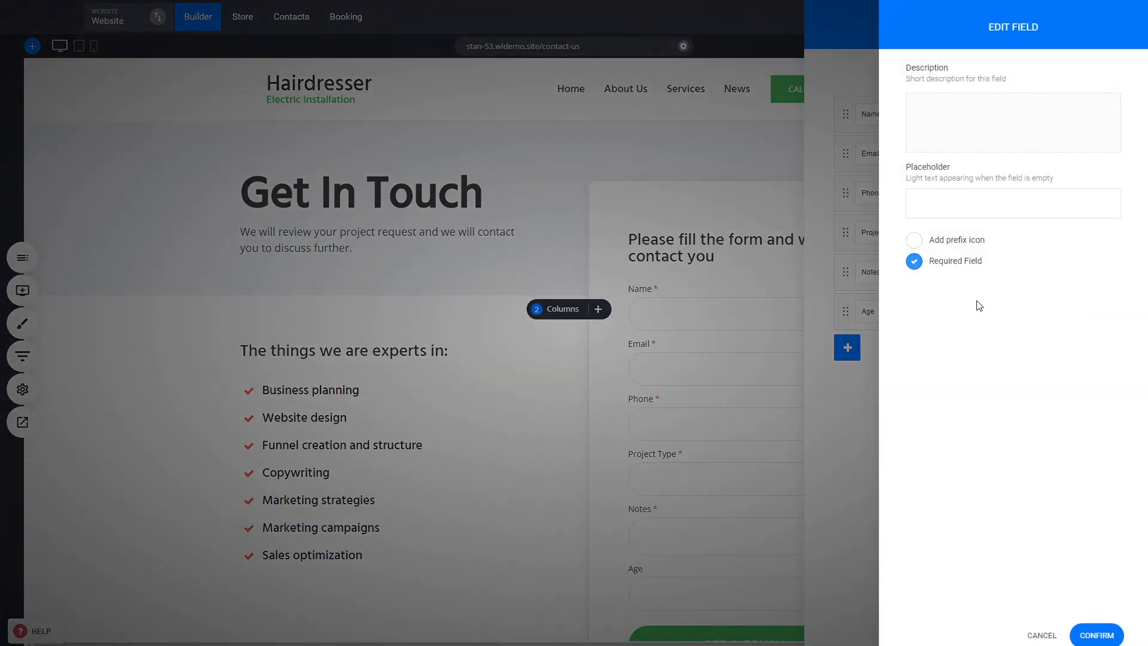
pyautogui.click(1096, 634)
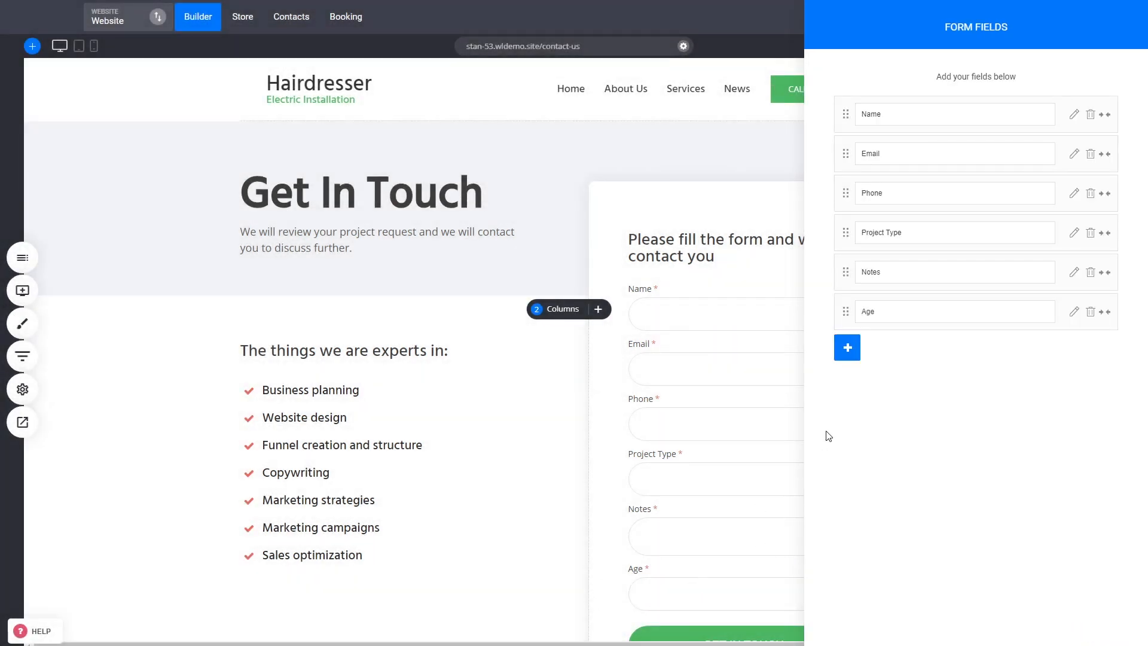
pyautogui.click(710, 462)
pyautogui.click(1041, 27)
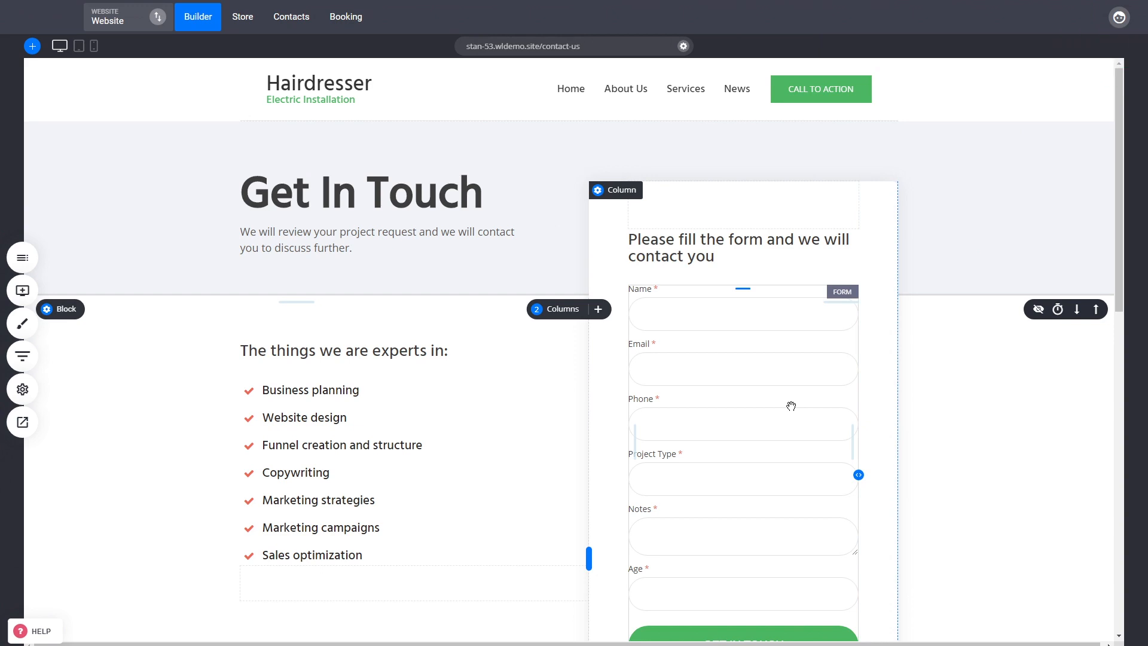
# Set the contact form's action on submit to Go to page in its form settings.
pyautogui.click(751, 394)
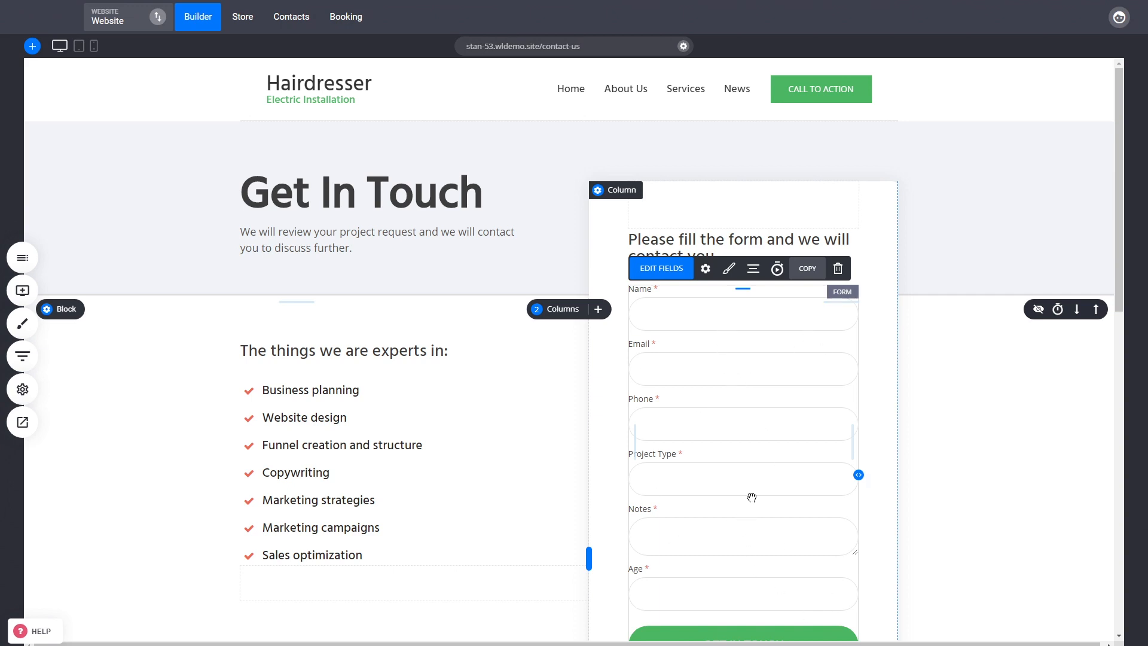
pyautogui.click(709, 270)
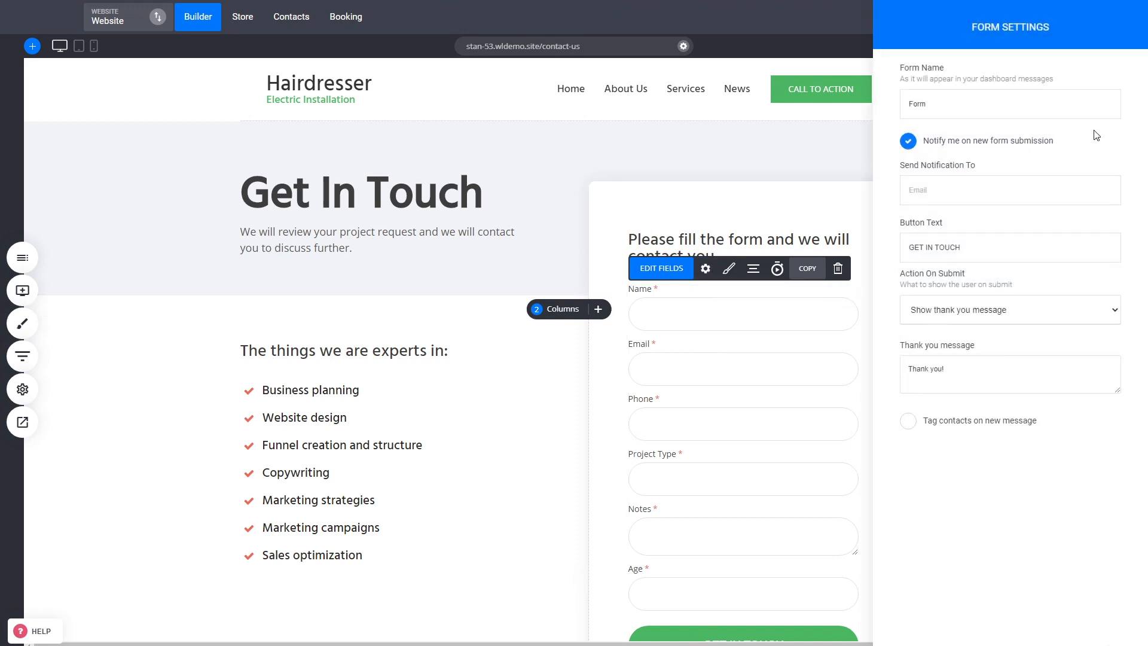
pyautogui.click(965, 104)
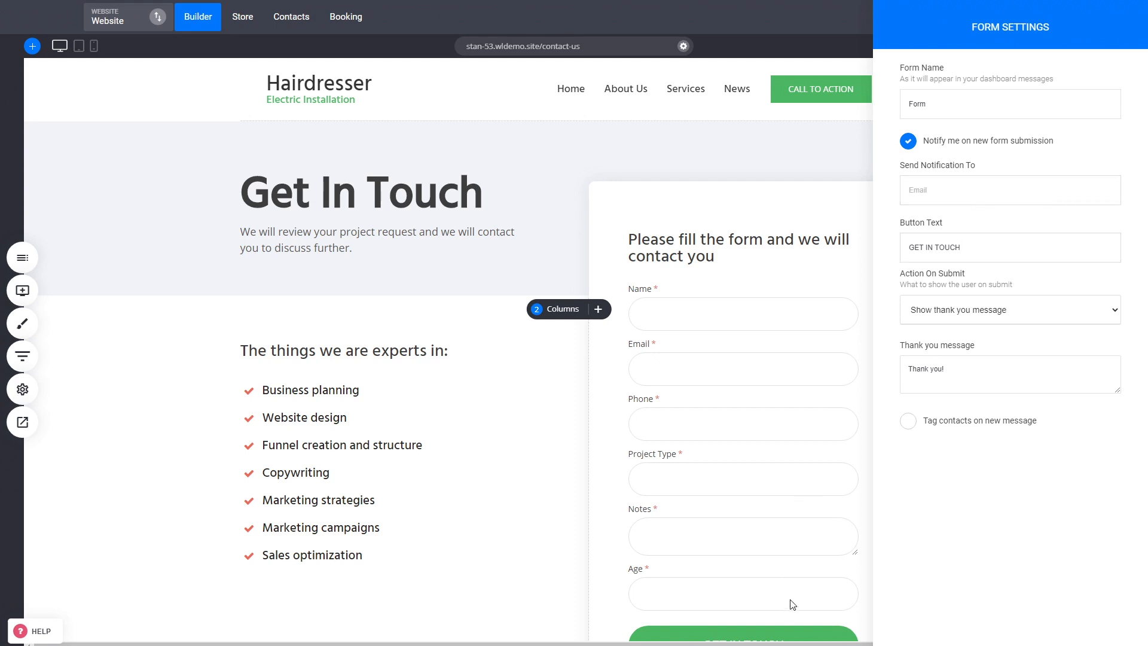
pyautogui.click(1033, 317)
pyautogui.click(949, 349)
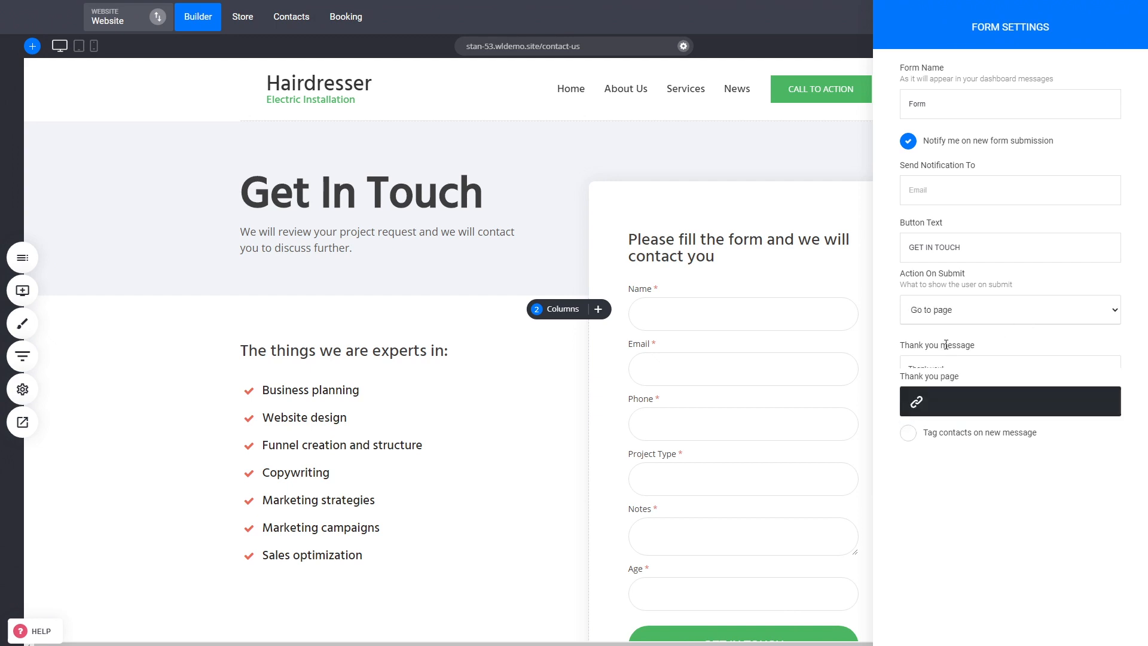
pyautogui.click(983, 313)
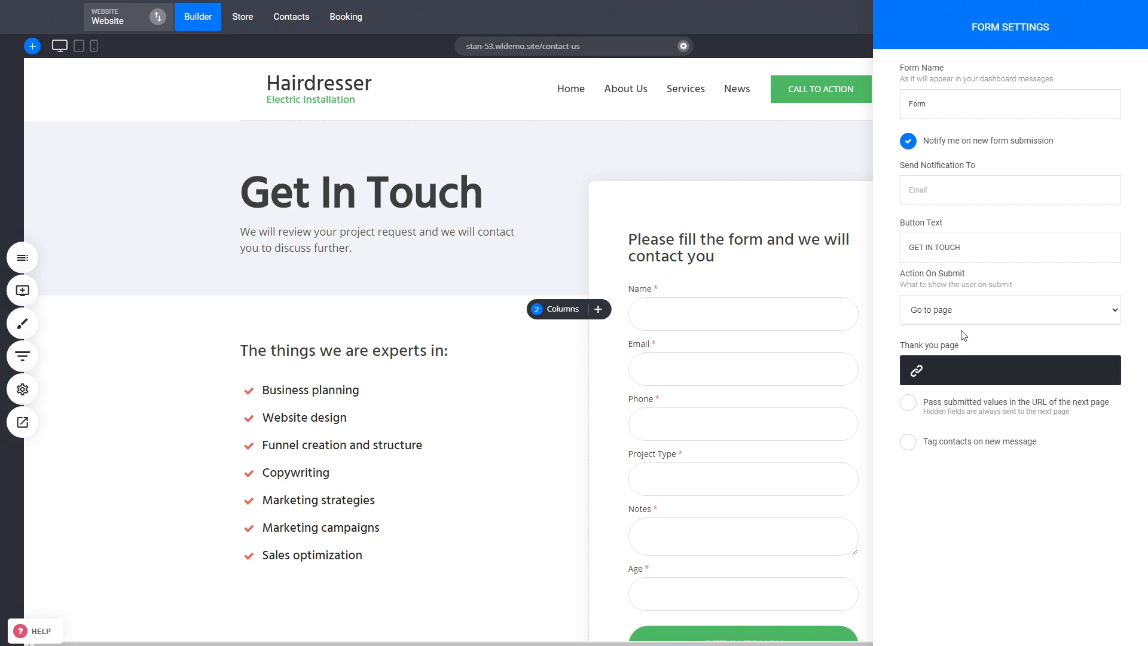
# Set the form's action on submit to Show thank you message and tag contacts on new message with "get in touch".
pyautogui.click(964, 336)
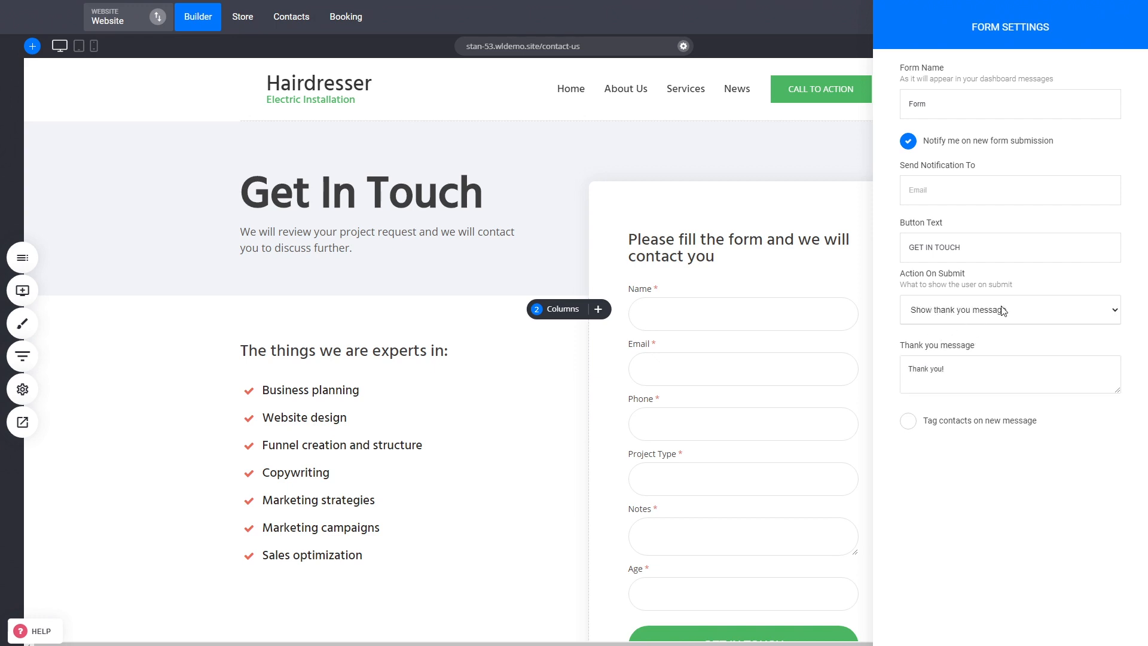
pyautogui.click(953, 428)
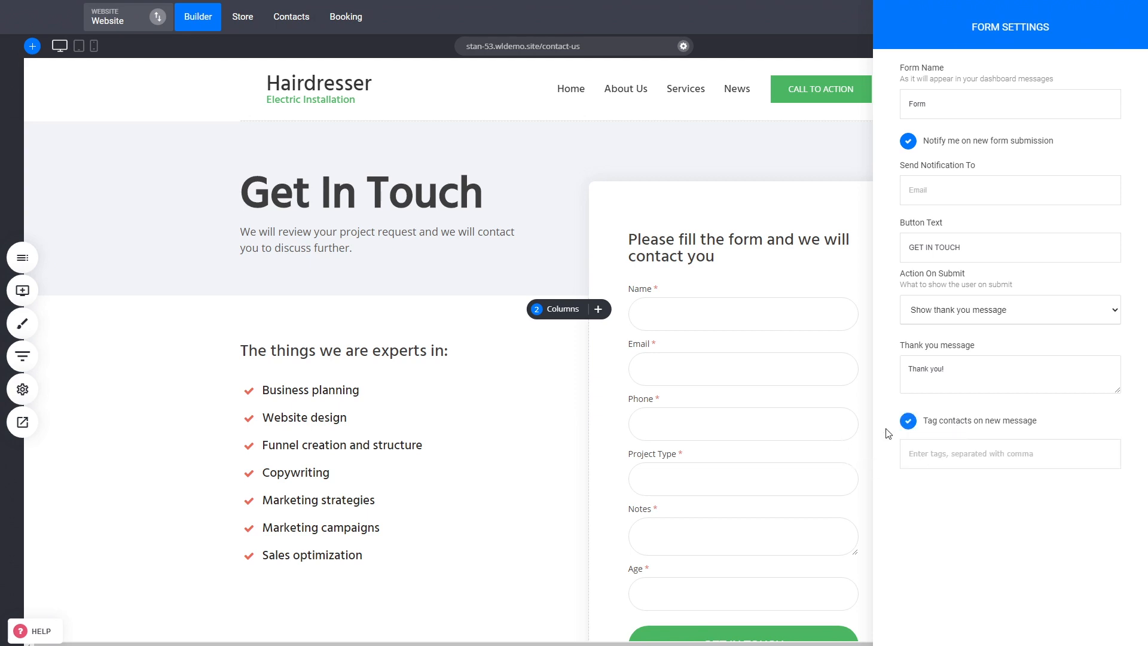
pyautogui.click(954, 455)
pyautogui.write('get')
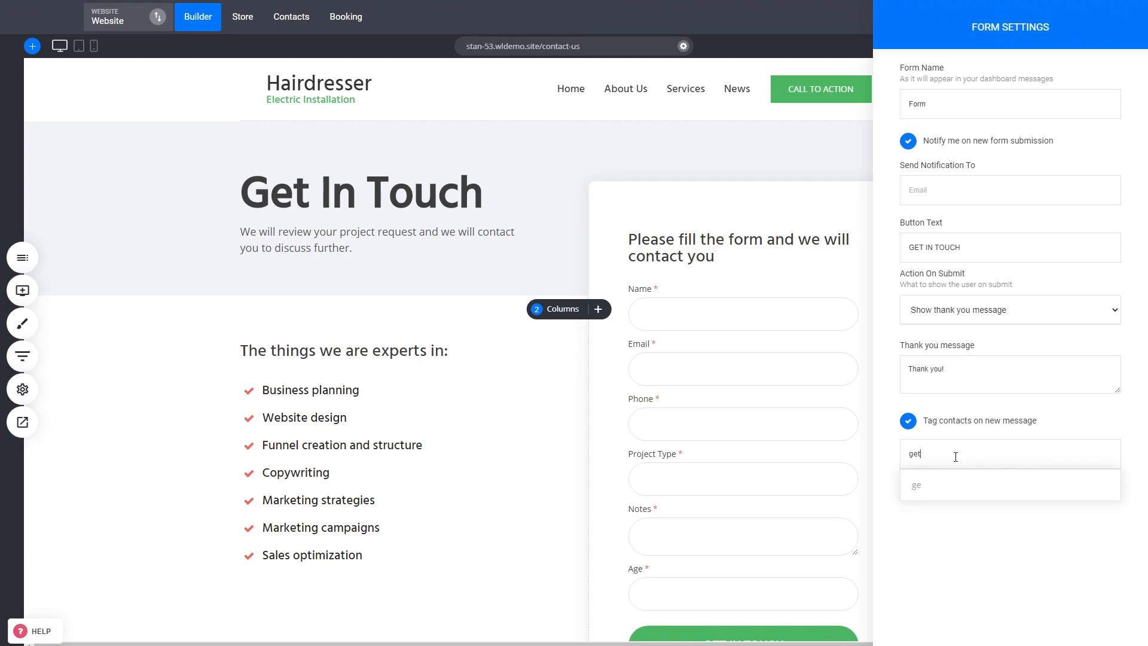
pyautogui.write(' in touch')
pyautogui.click(952, 484)
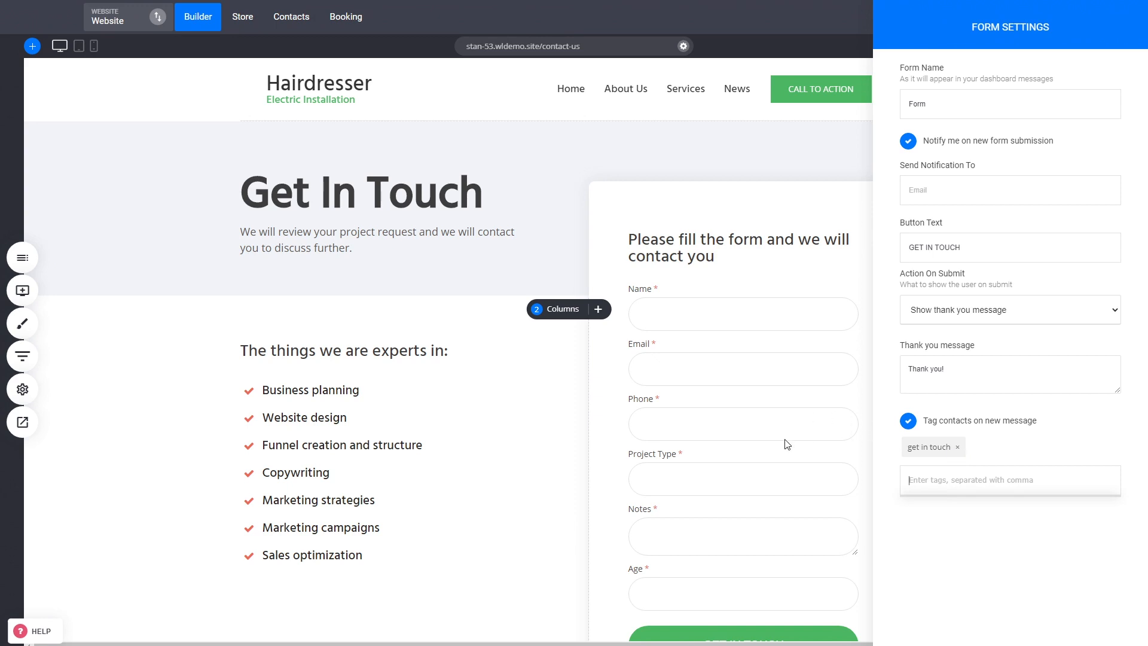
# Finish the form settings and save the changes to the Contact Us page.
pyautogui.tripleClick(927, 447)
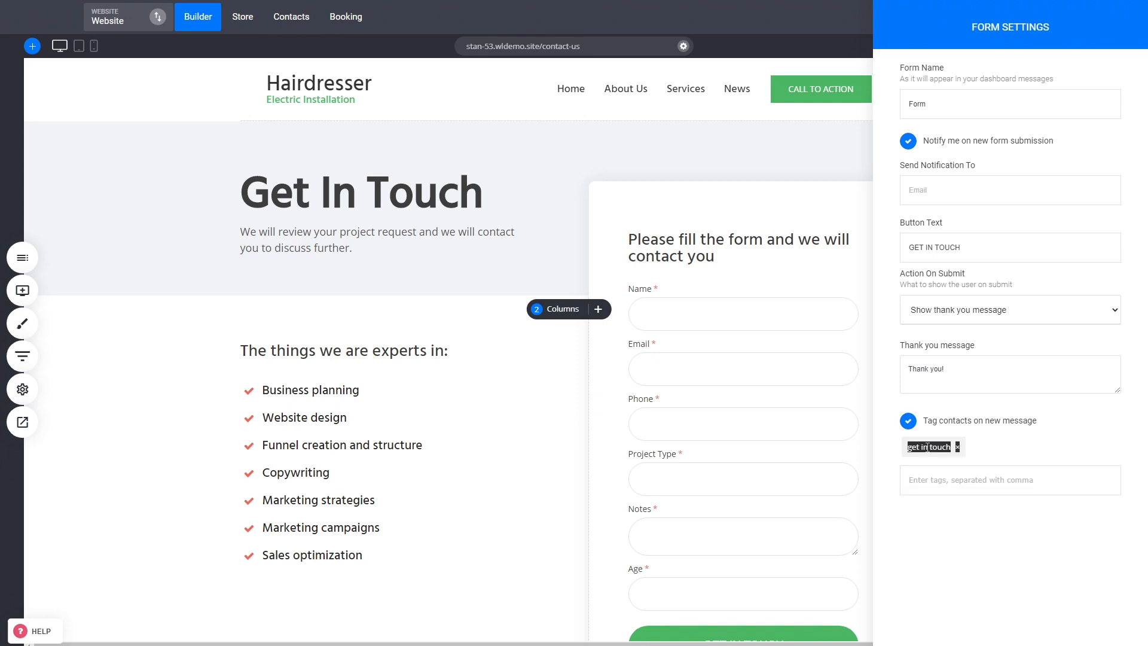
pyautogui.click(926, 447)
pyautogui.click(661, 379)
pyautogui.click(1040, 16)
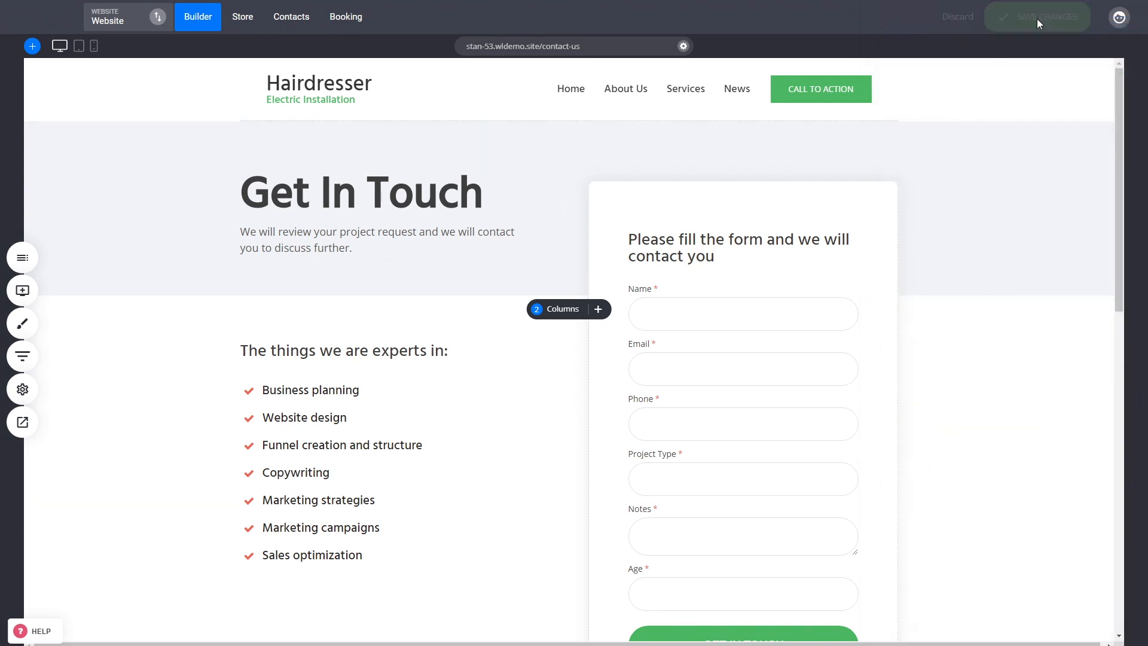
# Preview the Contact Us page and fill in the form's name, email and phone fields with test data.
pyautogui.click(24, 420)
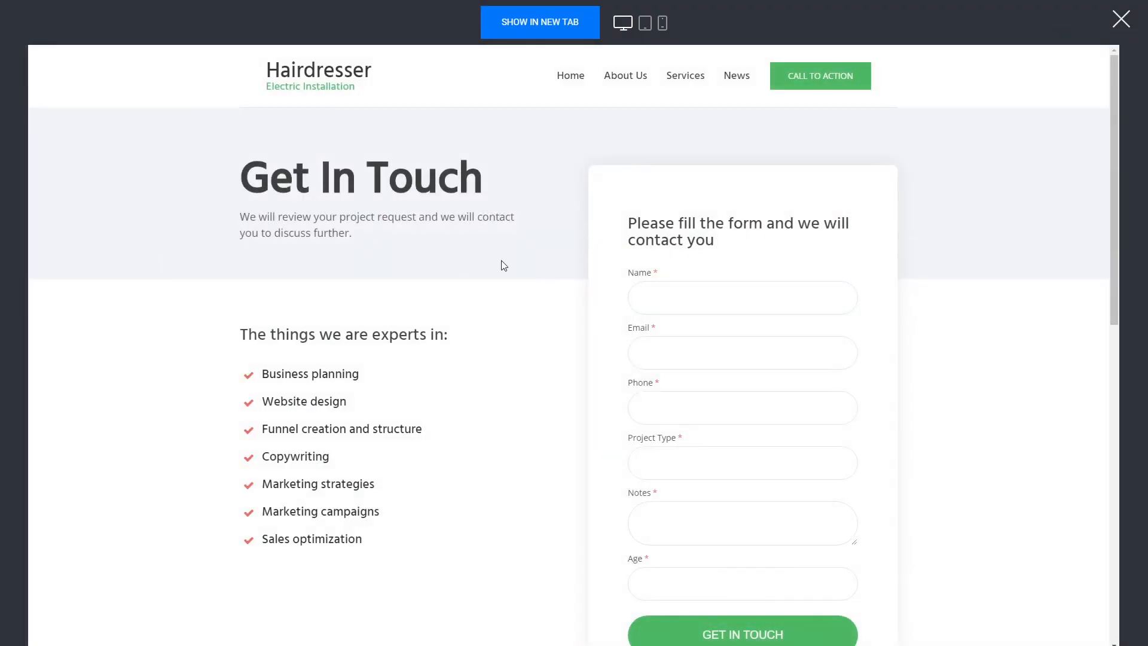
pyautogui.click(671, 296)
pyautogui.write('dsadasda')
pyautogui.click(669, 354)
pyautogui.write('dasdasda@domain.com')
pyautogui.press('Tab')
pyautogui.write('1212121')
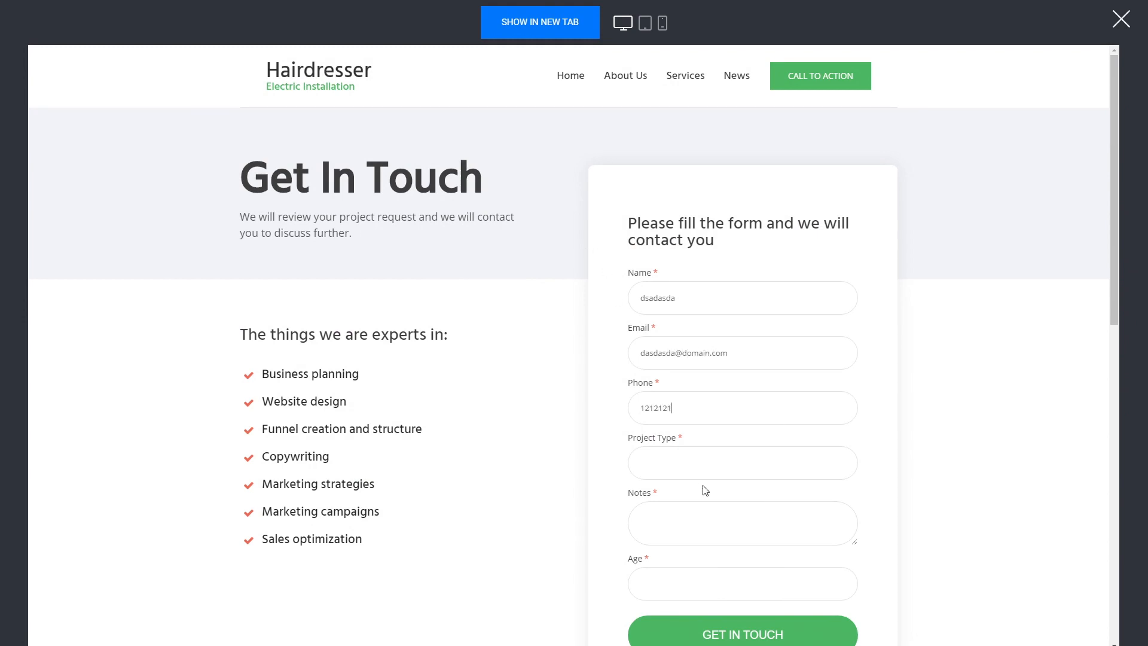
# Fill in the previewed form with 212121 for Project Type, 212121 for Notes and 122 for Age.
pyautogui.click(696, 450)
pyautogui.write('212121')
pyautogui.click(712, 525)
pyautogui.write('21212')
pyautogui.click(682, 582)
pyautogui.write('122')
# Submit the completed test form and close the page preview.
pyautogui.scroll(-2, 1002, 500)
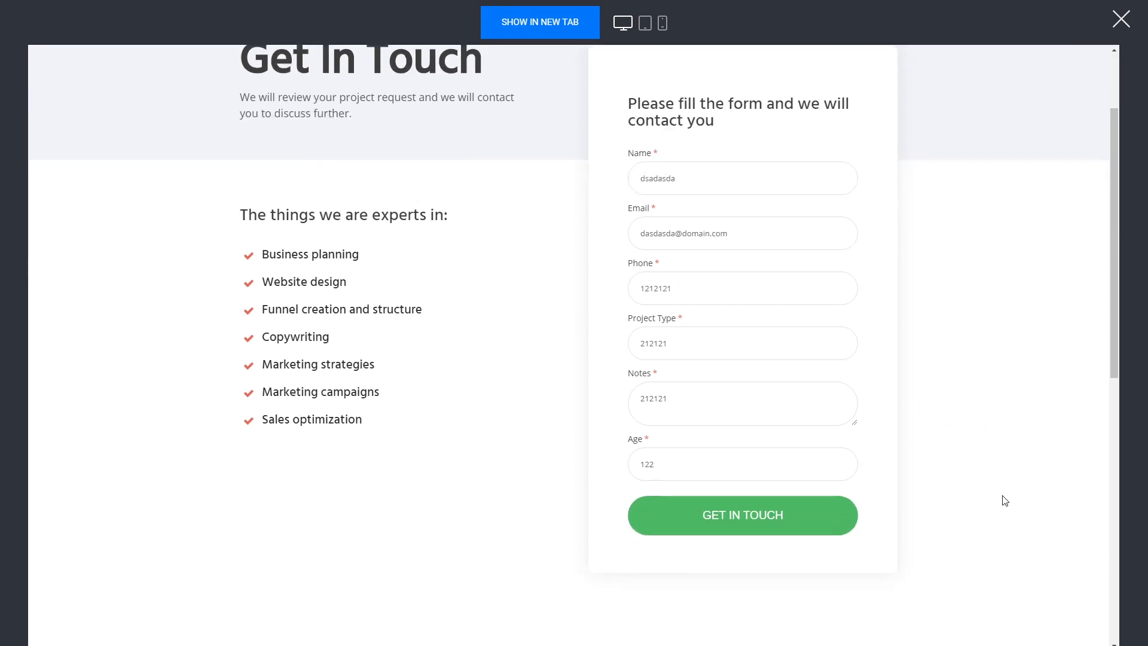
pyautogui.click(760, 529)
pyautogui.scroll(2, 999, 371)
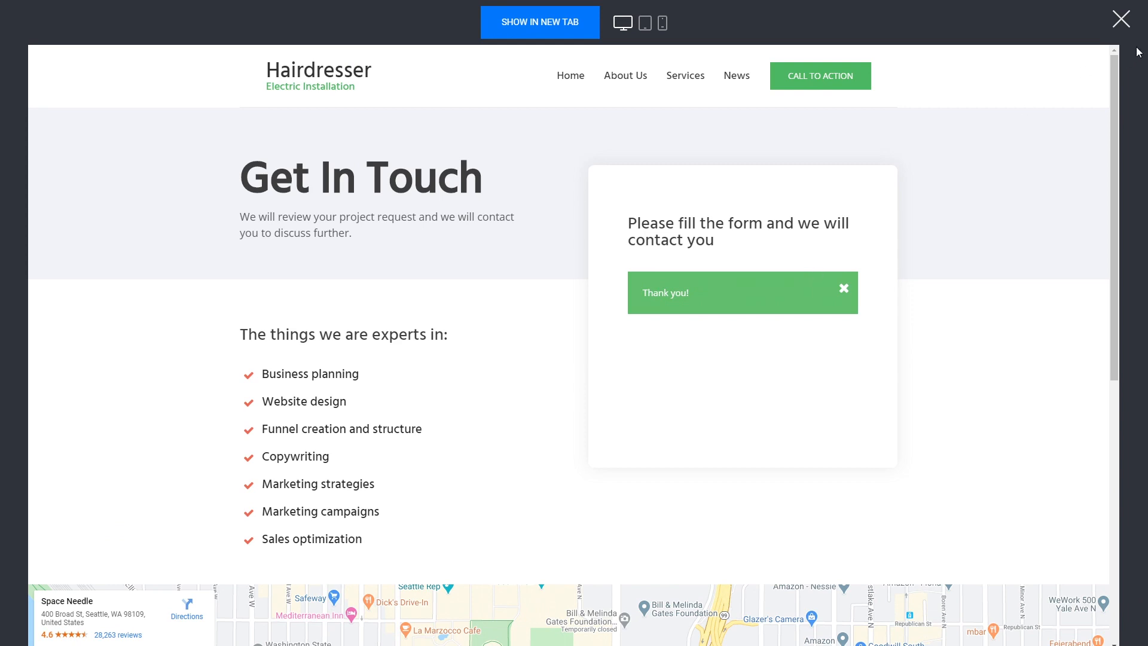
pyautogui.click(1131, 22)
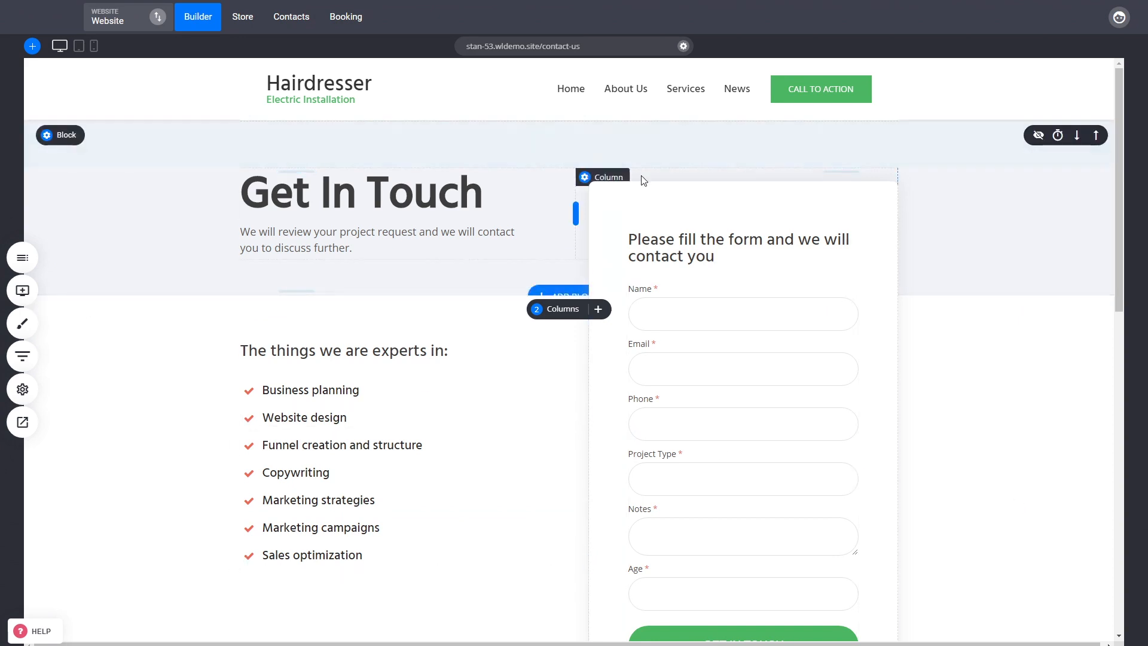
# Open the new contact's record in Contacts and examine its form submission, tags and full list of properties.
pyautogui.click(298, 22)
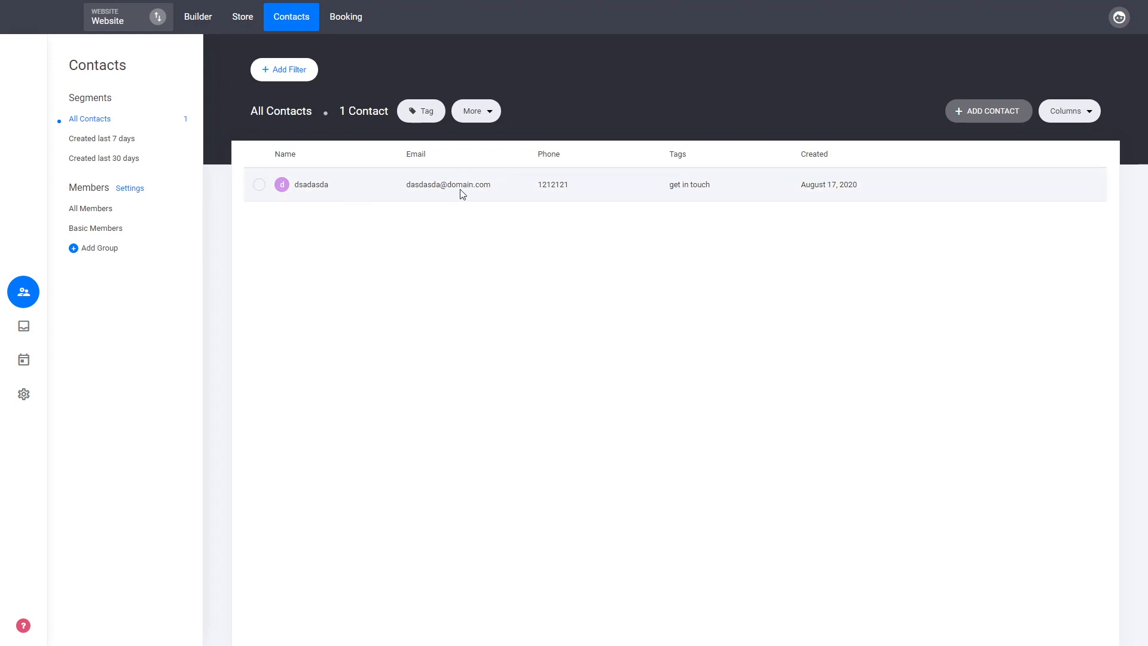
pyautogui.click(310, 184)
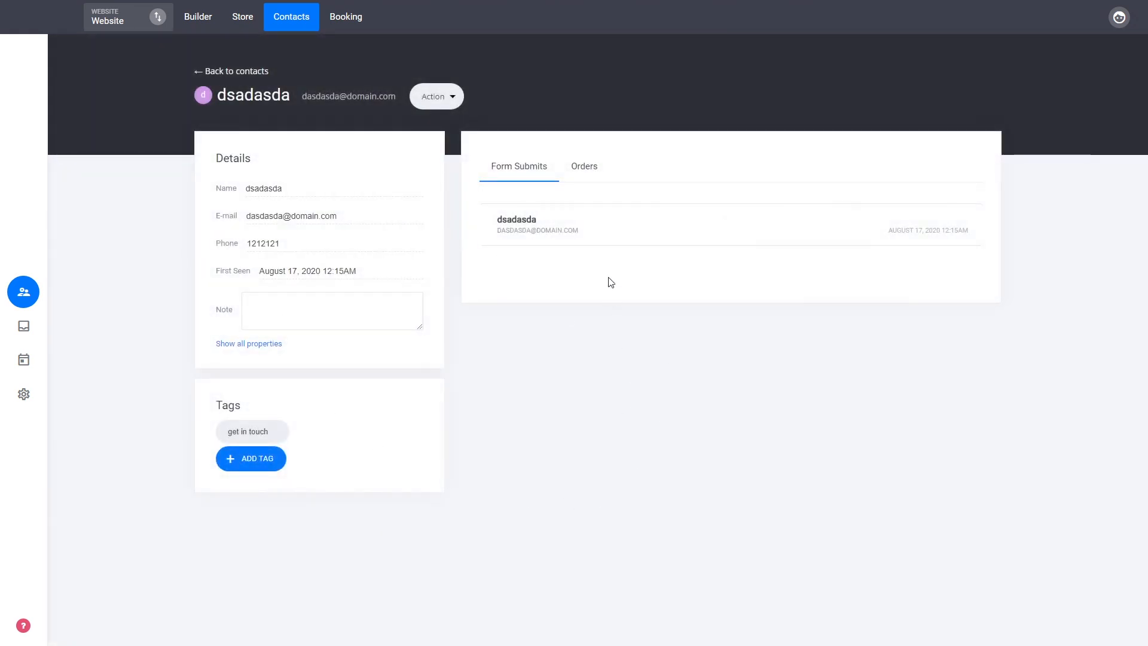
pyautogui.click(609, 239)
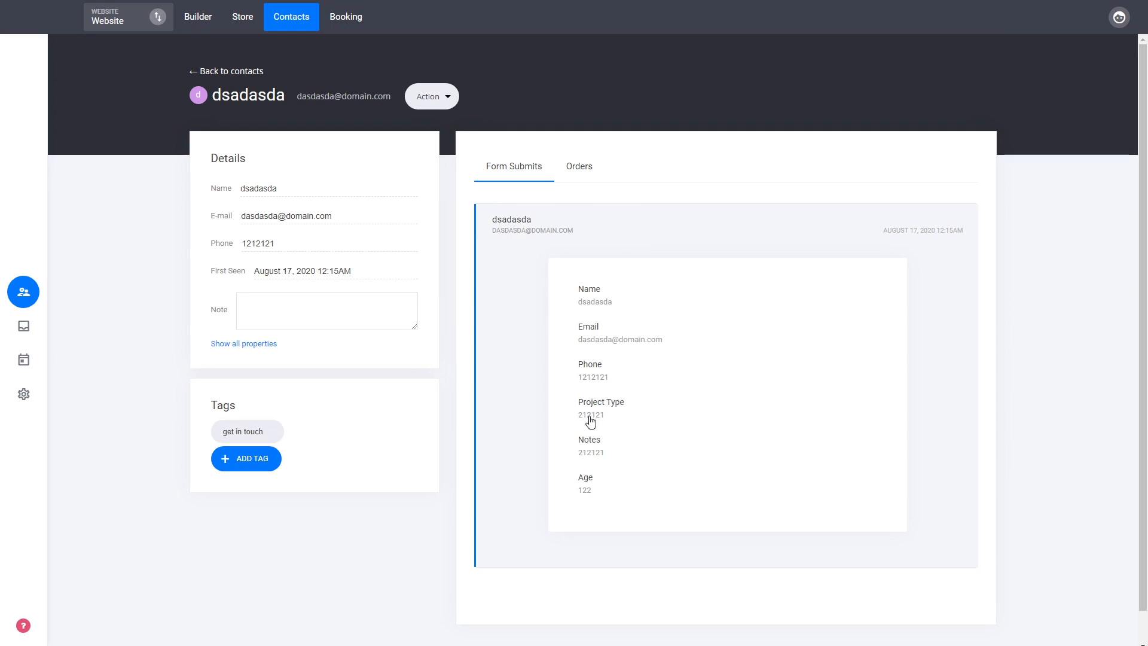
pyautogui.moveTo(221, 439)
pyautogui.click(262, 352)
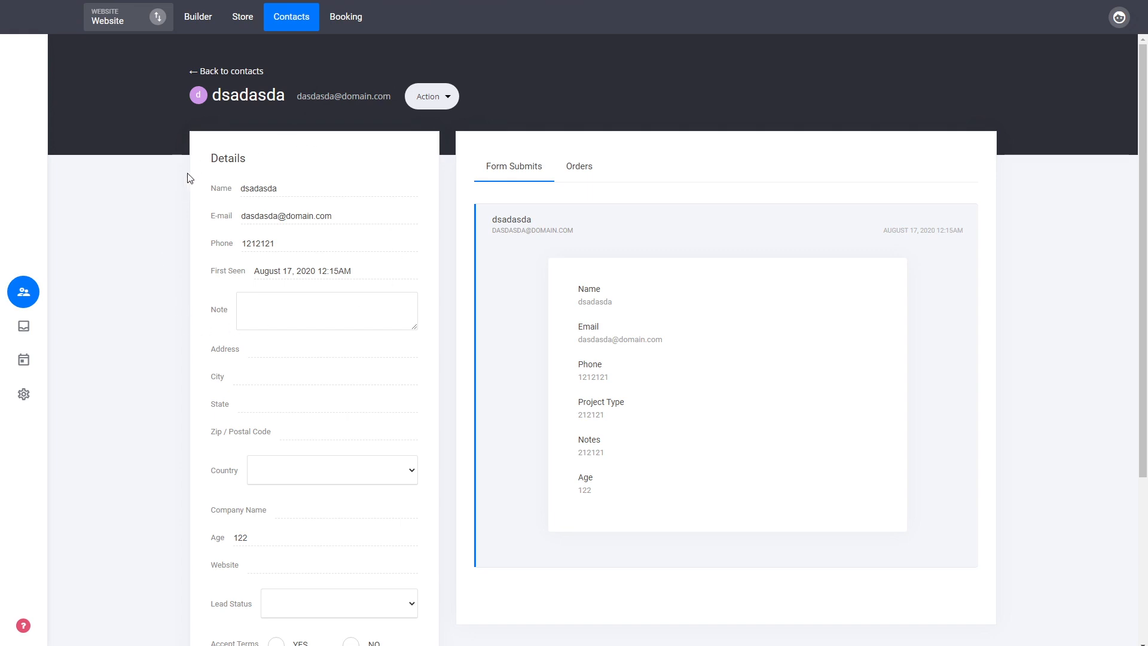
pyautogui.scroll(-2, 297, 419)
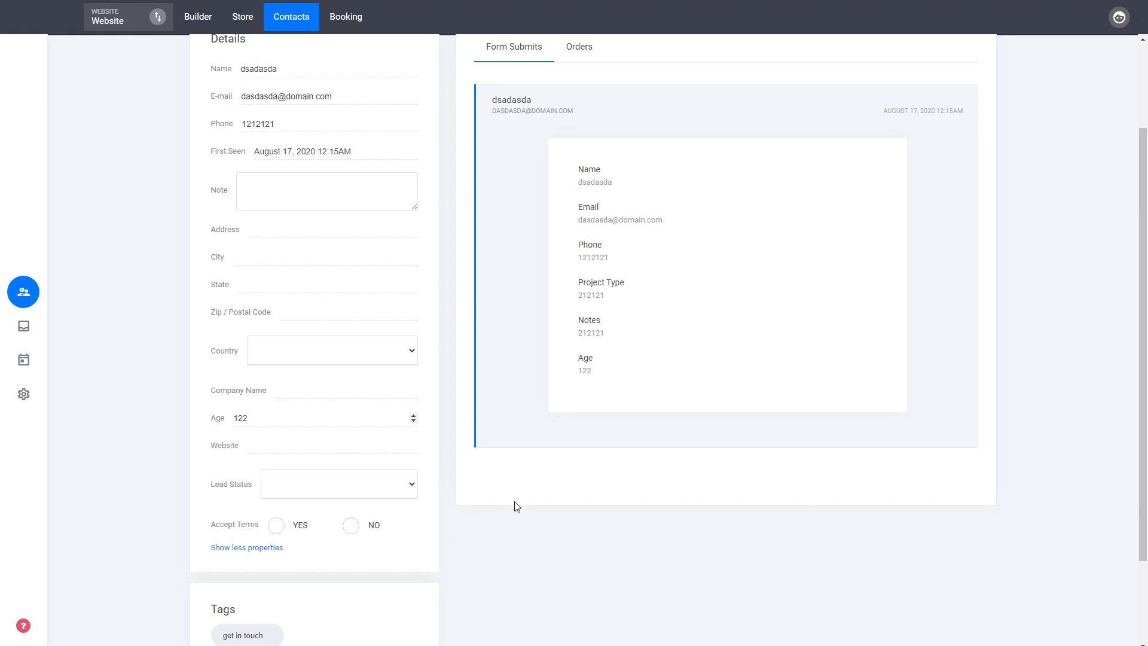
pyautogui.scroll(2, 567, 540)
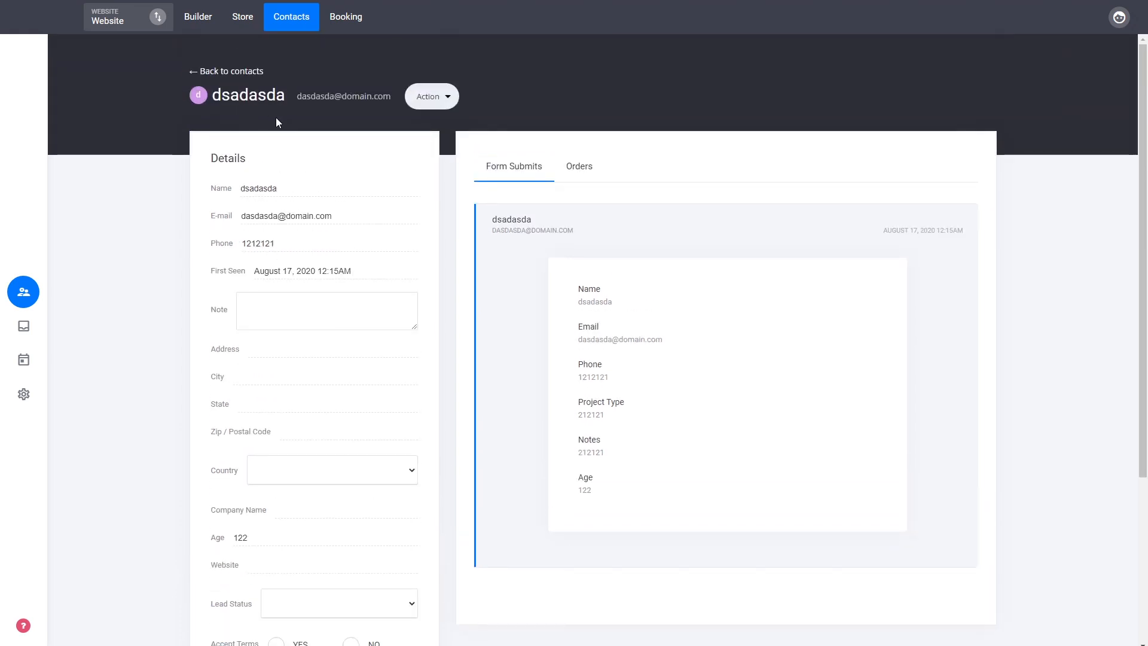
# Return to the contacts list and filter it to contacts whose tag is "get in touch".
pyautogui.click(222, 70)
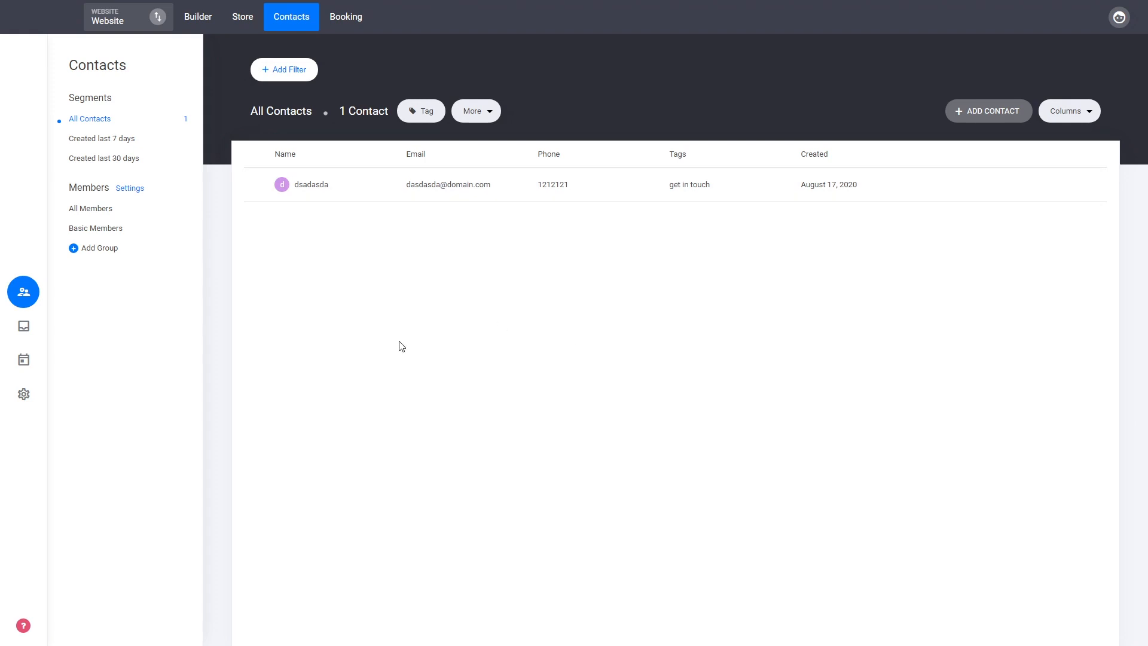
pyautogui.click(285, 73)
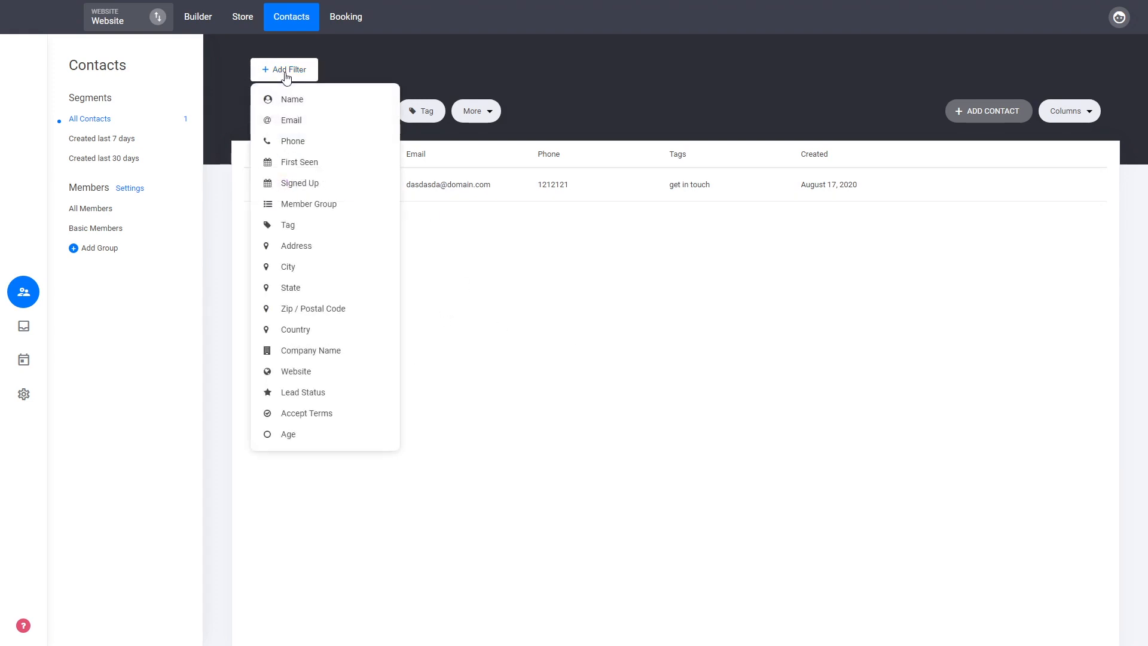
pyautogui.click(289, 234)
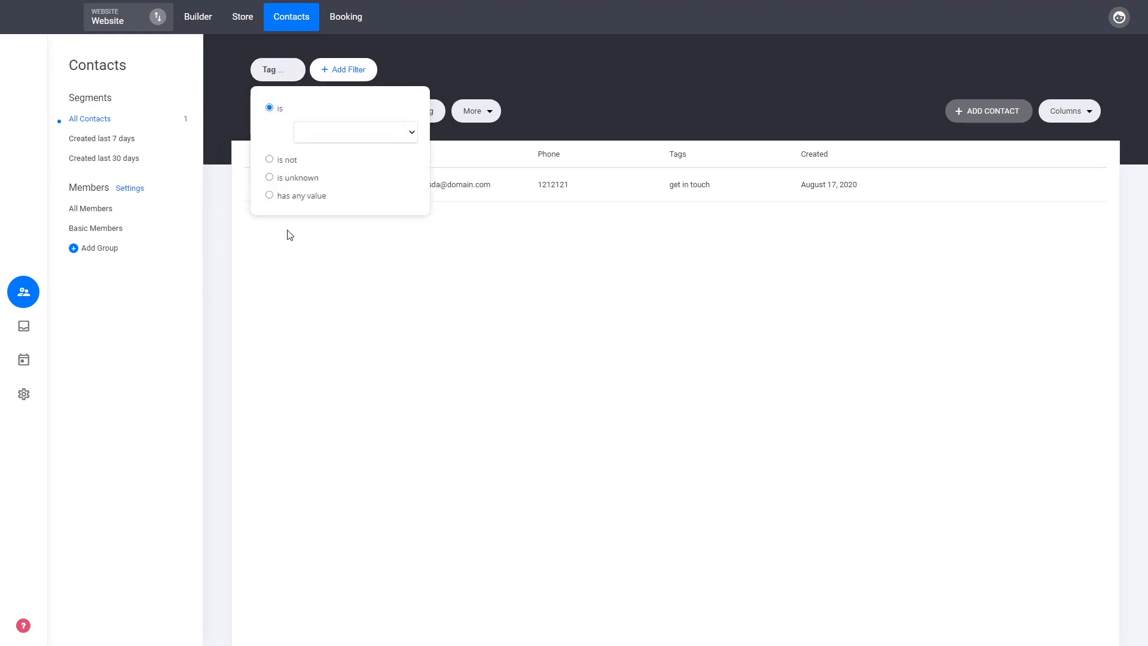
pyautogui.click(330, 150)
pyautogui.click(457, 317)
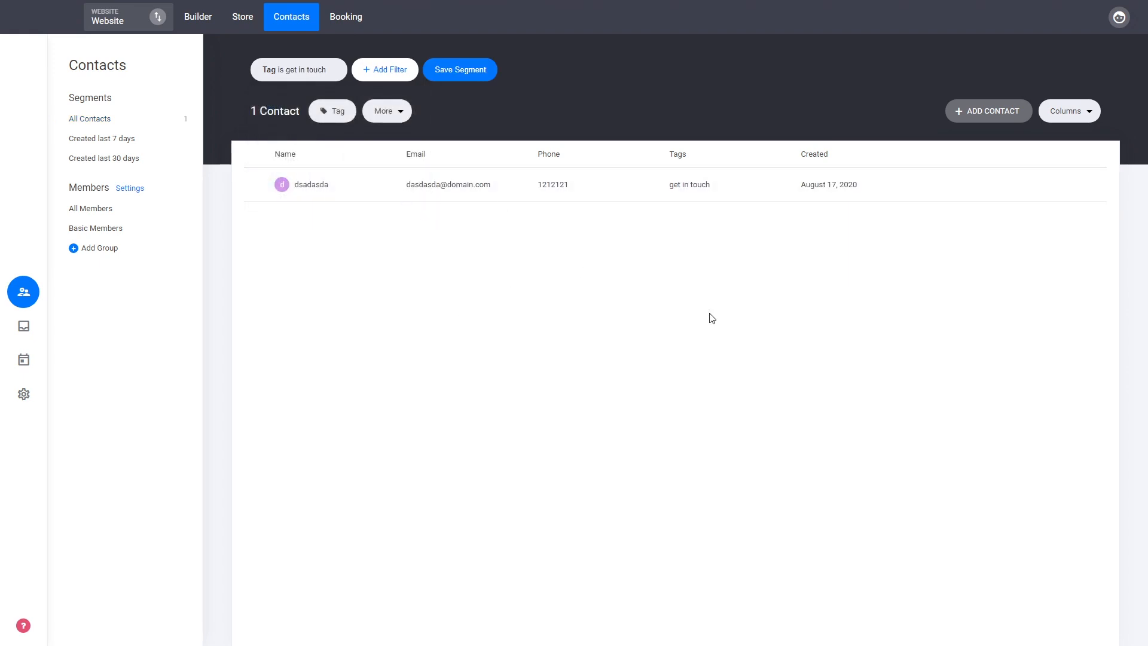
# Show the Age column in the contacts list.
pyautogui.click(1083, 113)
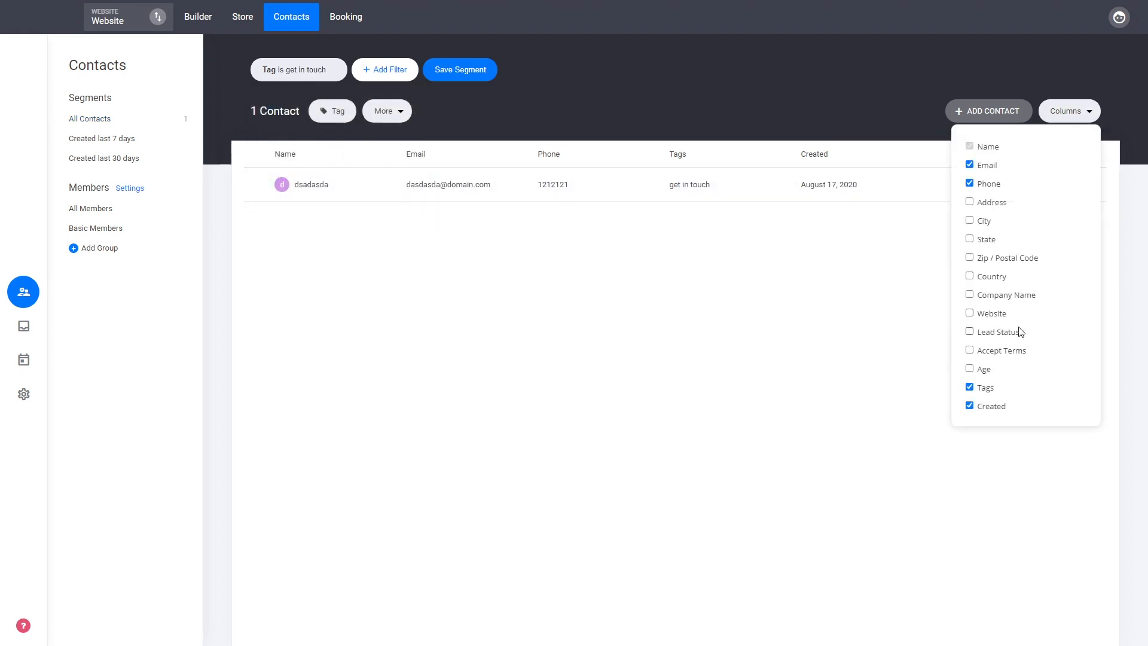
pyautogui.click(971, 369)
pyautogui.click(807, 333)
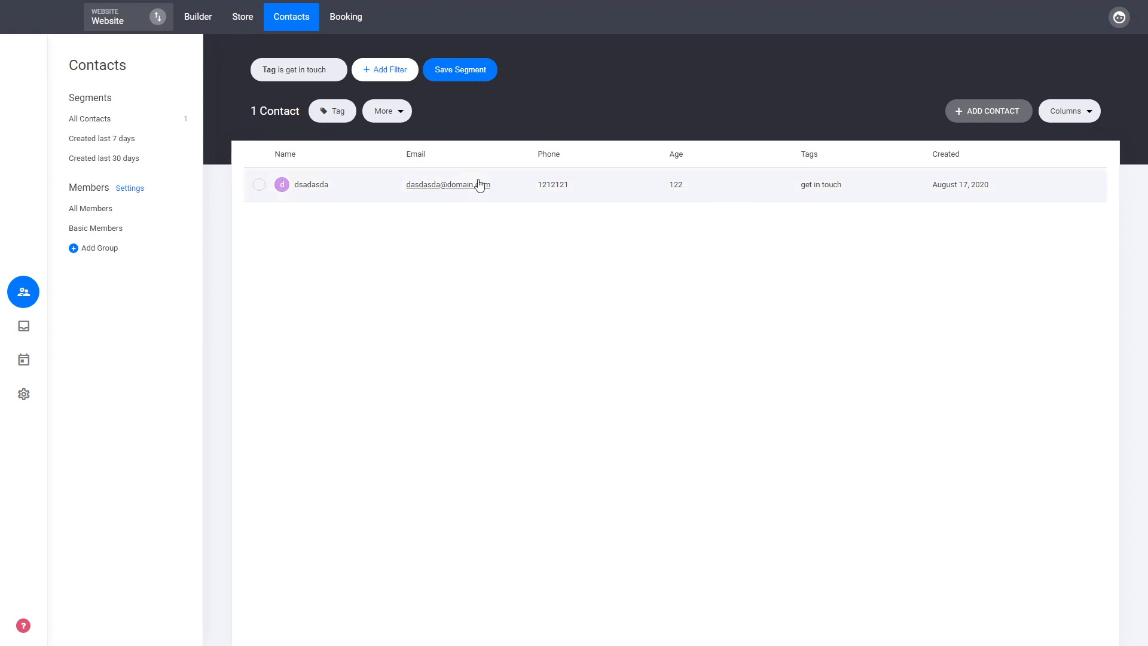
# View the conditions offered by an additional Age filter for the contacts list, leaving its value empty.
pyautogui.click(410, 78)
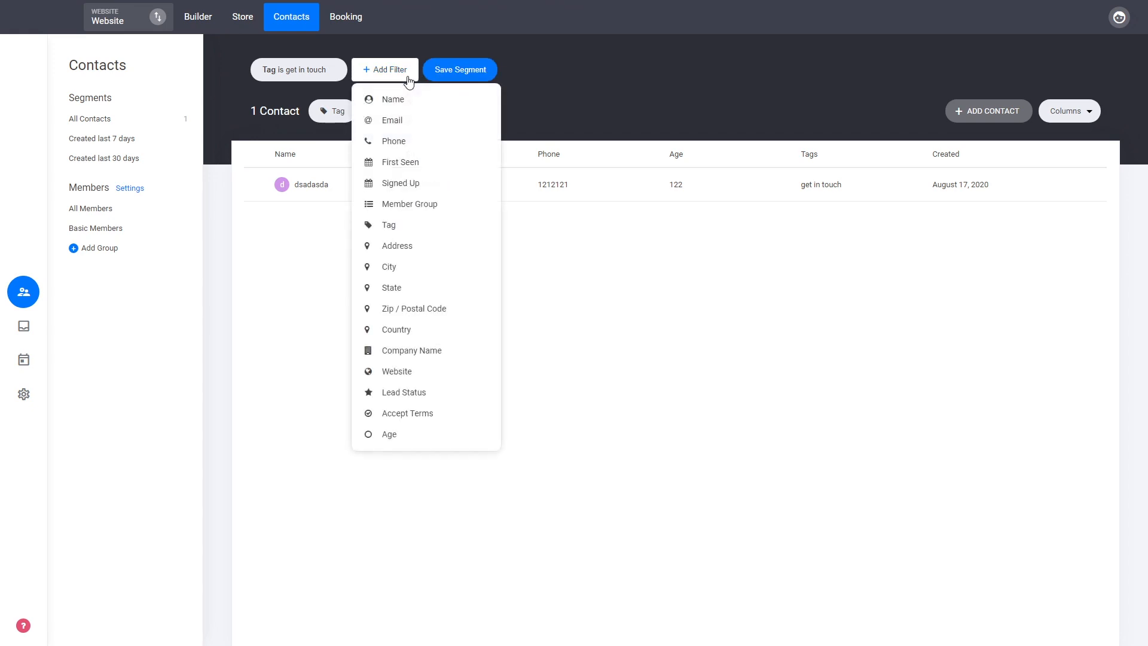
pyautogui.click(393, 440)
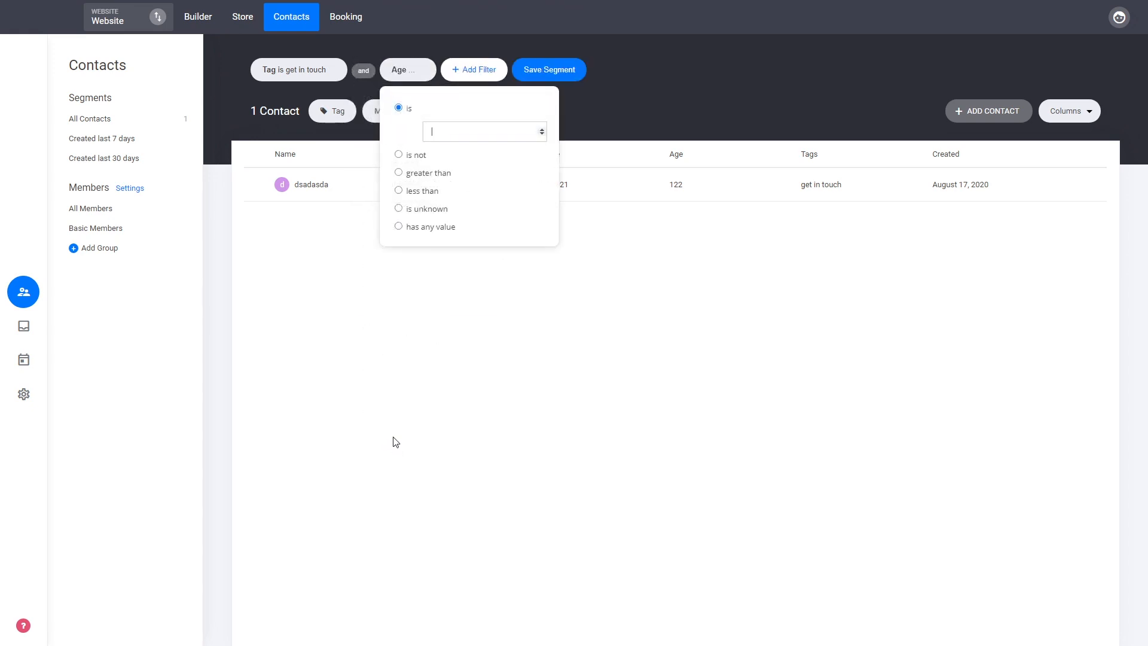
pyautogui.click(180, 171)
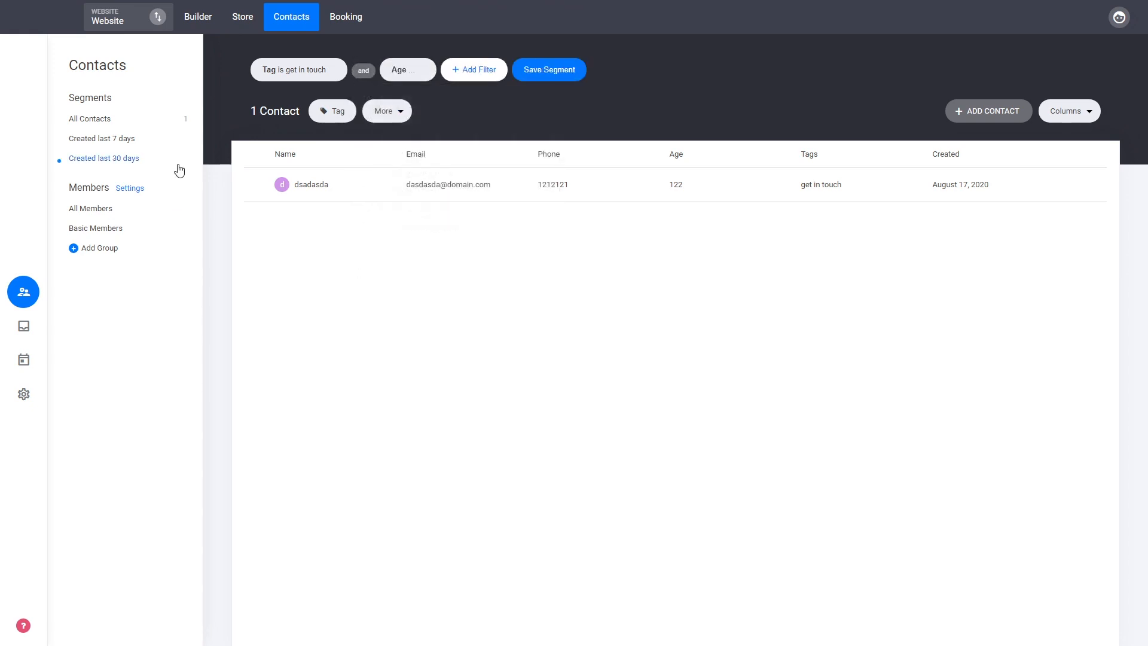
# Return to the website builder and open the Contact Us page for editing.
pyautogui.click(195, 22)
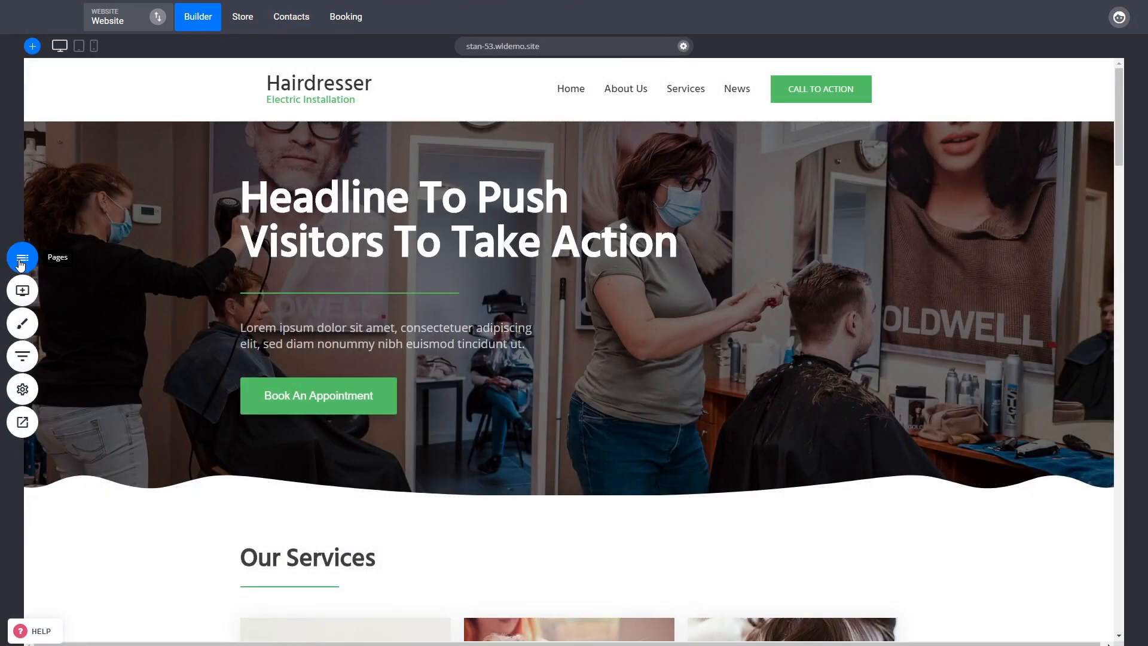
pyautogui.scroll(-5, 870, 321)
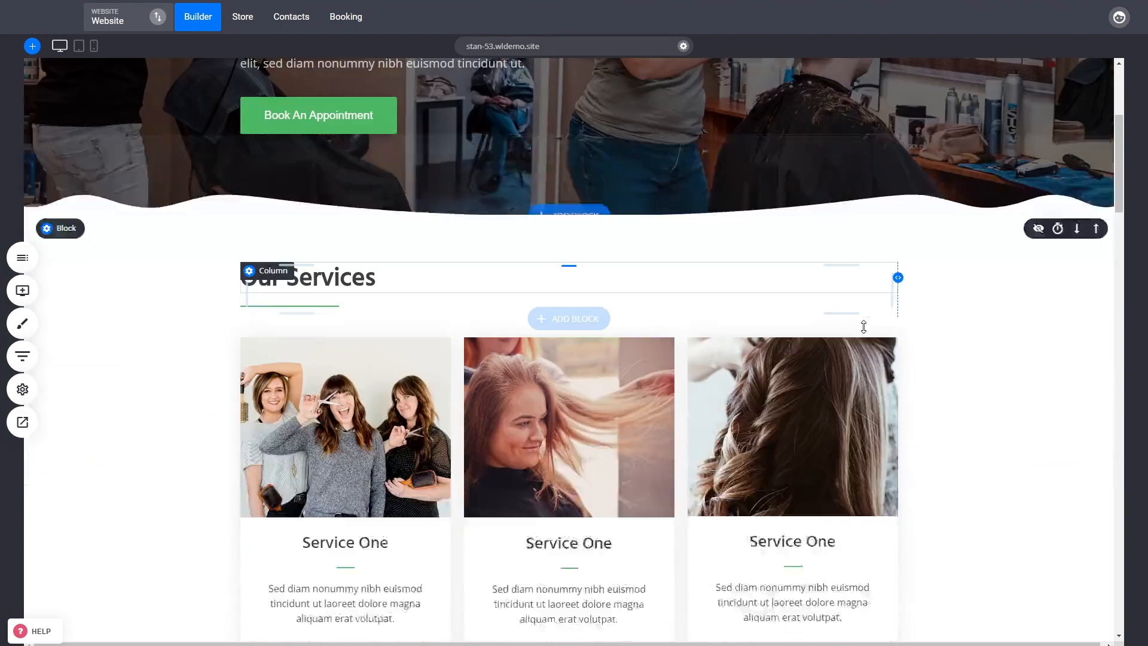
pyautogui.scroll(5, 853, 333)
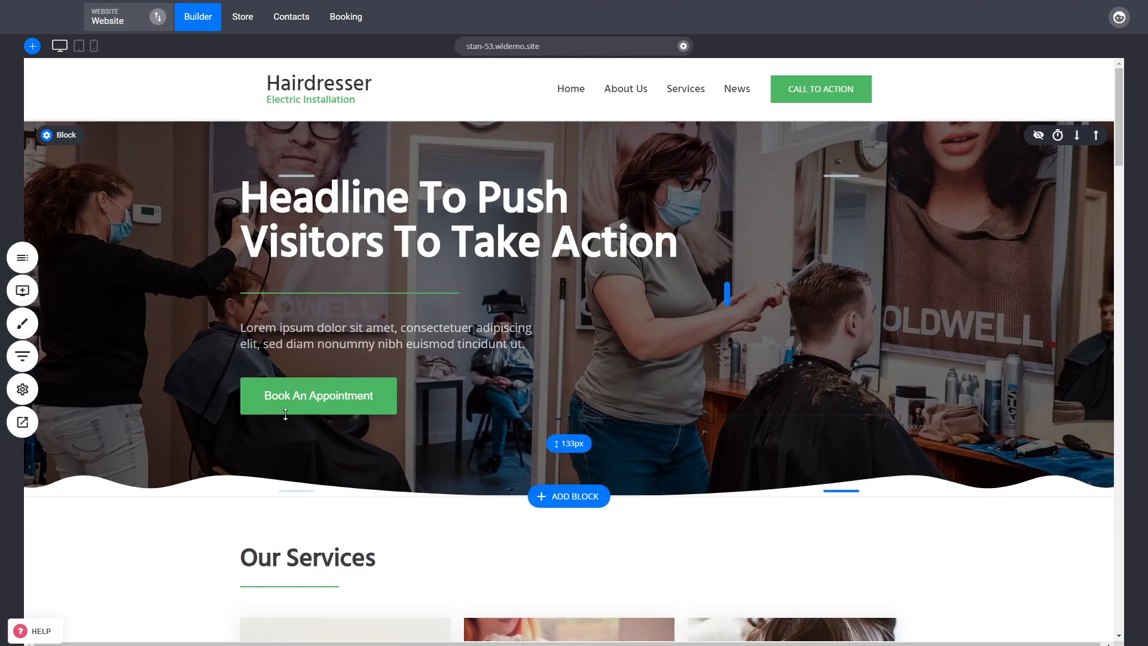
pyautogui.click(17, 258)
pyautogui.click(63, 275)
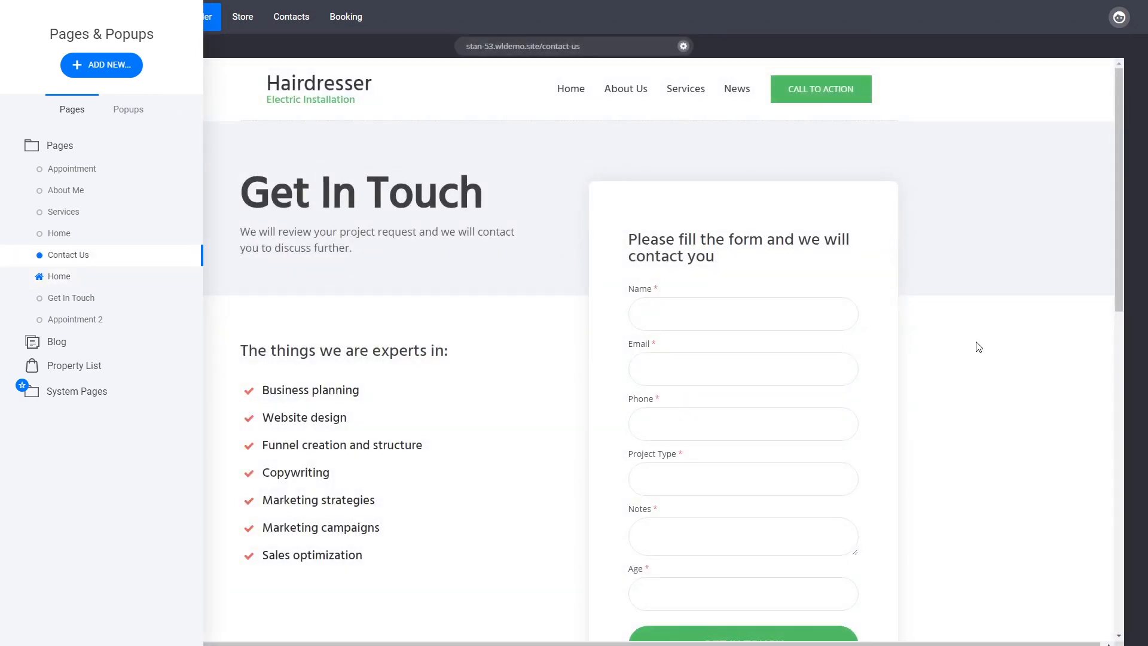
pyautogui.click(979, 348)
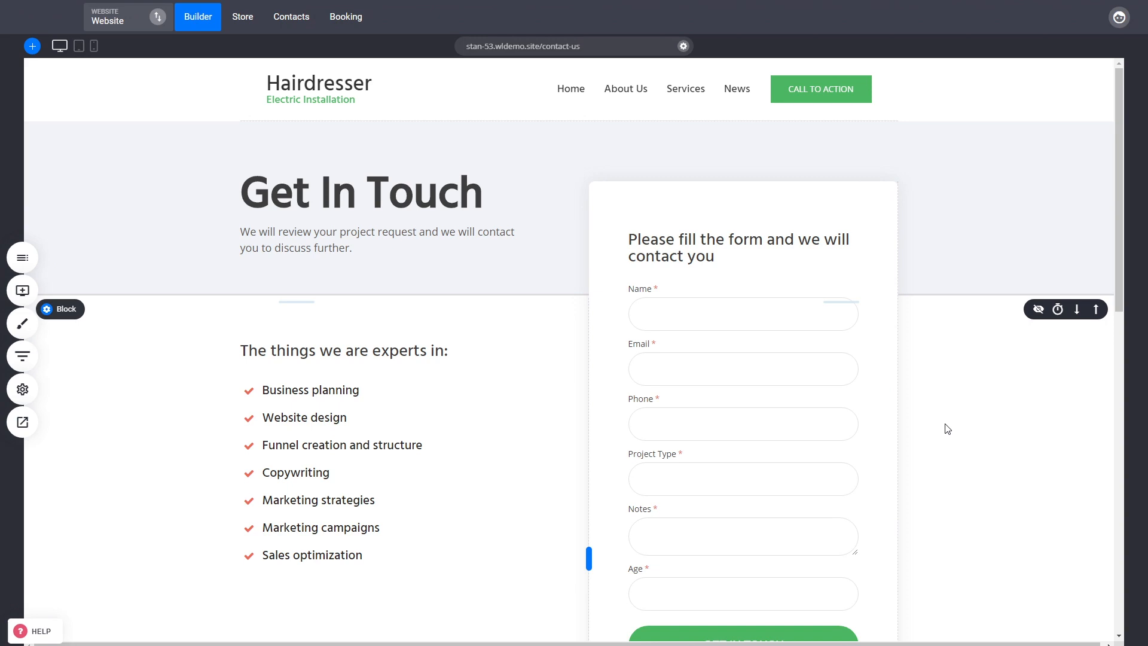
# Style the contact form's labels and fields with a 32px border radius and the Hind Siliguri font.
pyautogui.scroll(-4, 945, 470)
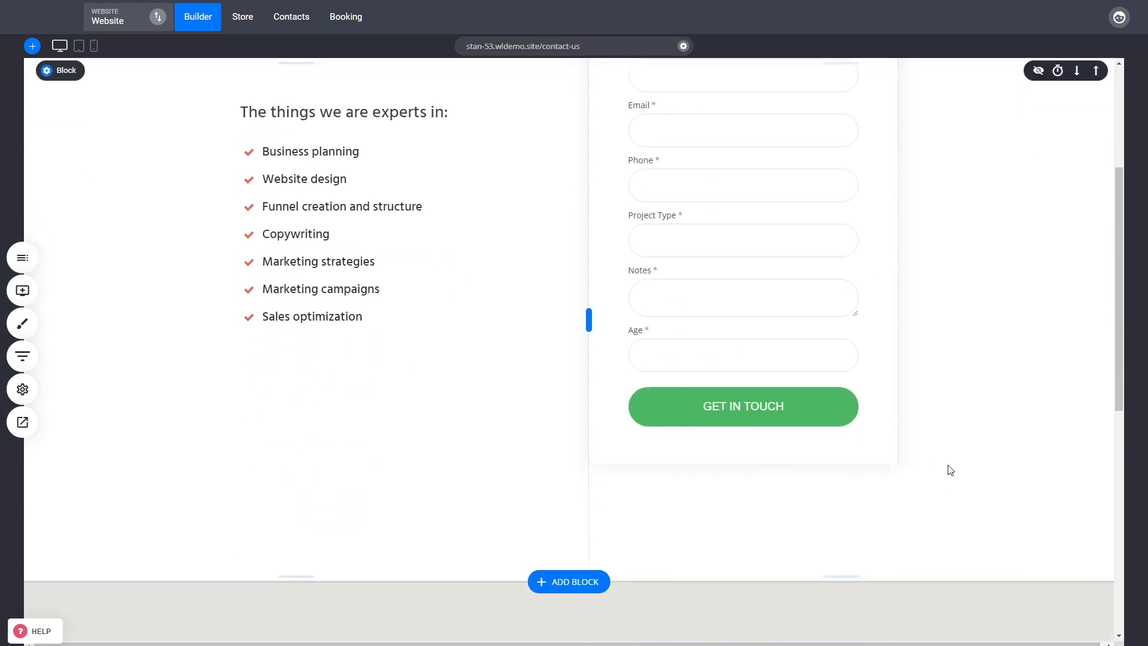
pyautogui.scroll(4, 941, 469)
pyautogui.click(743, 335)
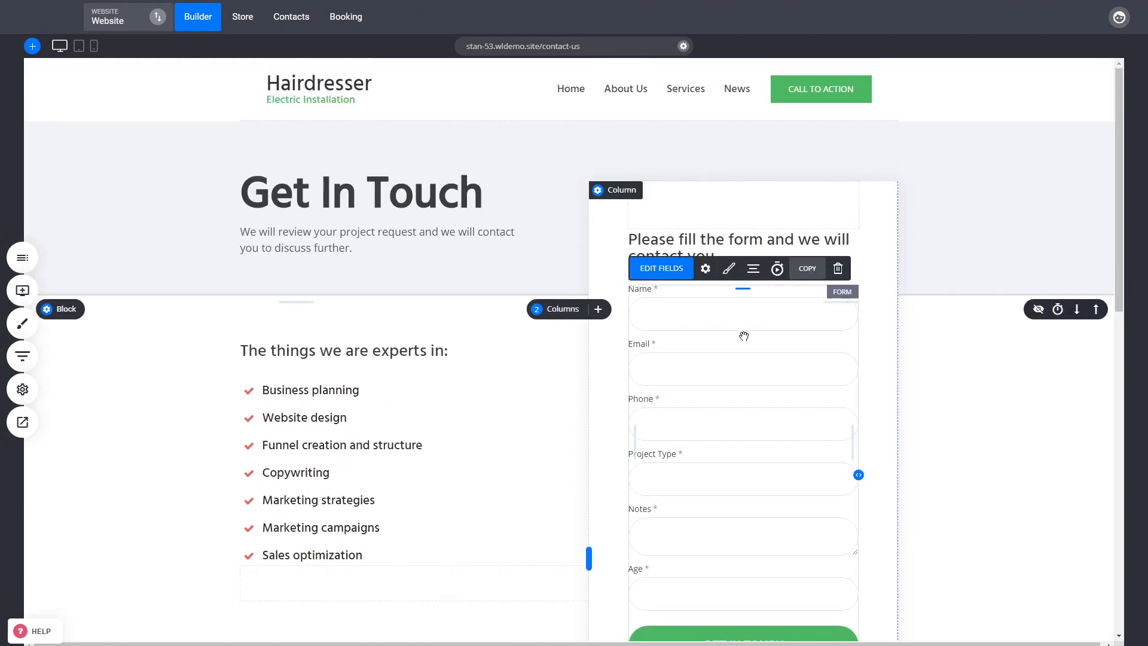
pyautogui.click(729, 269)
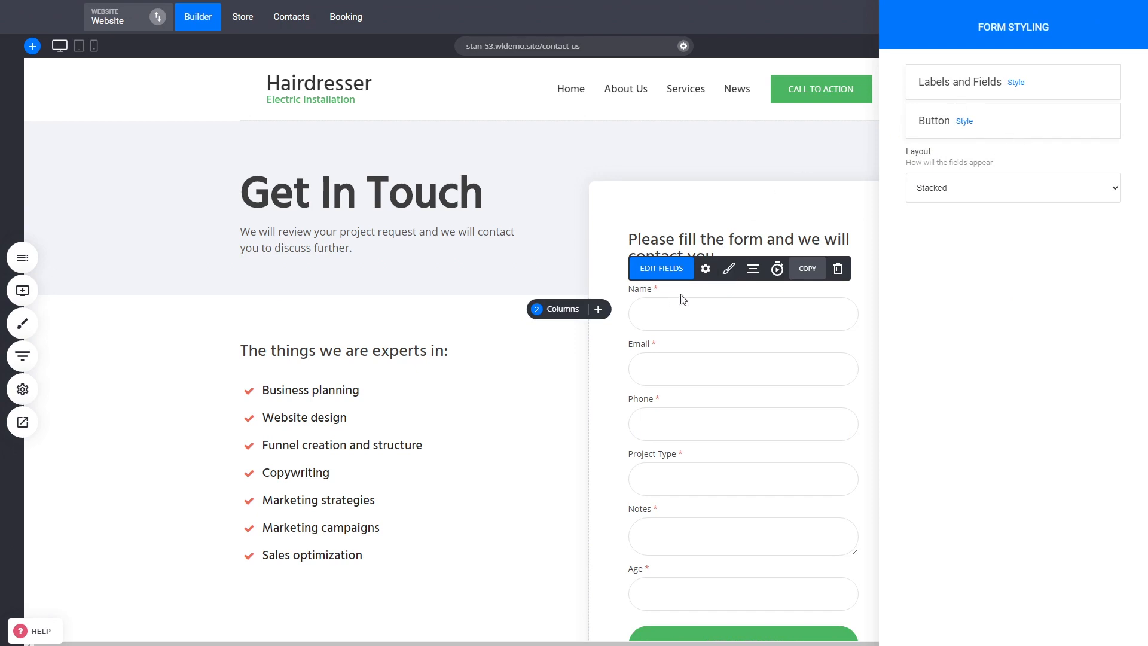
pyautogui.click(1019, 88)
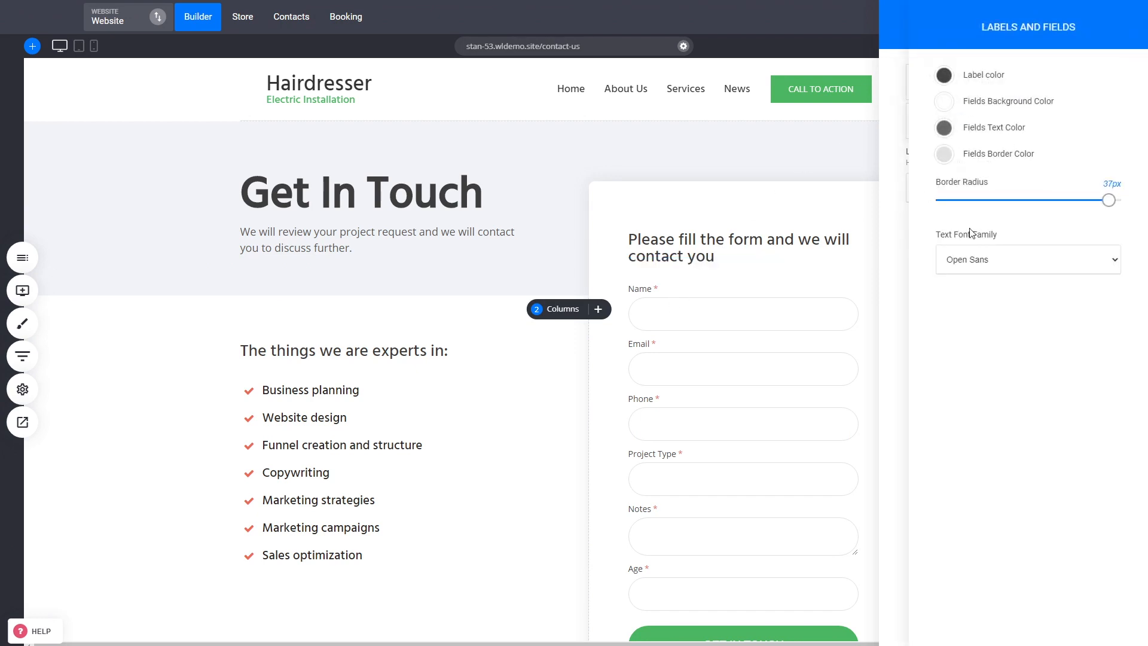
pyautogui.moveTo(1108, 200); pyautogui.dragTo(1071, 210)
pyautogui.click(978, 295)
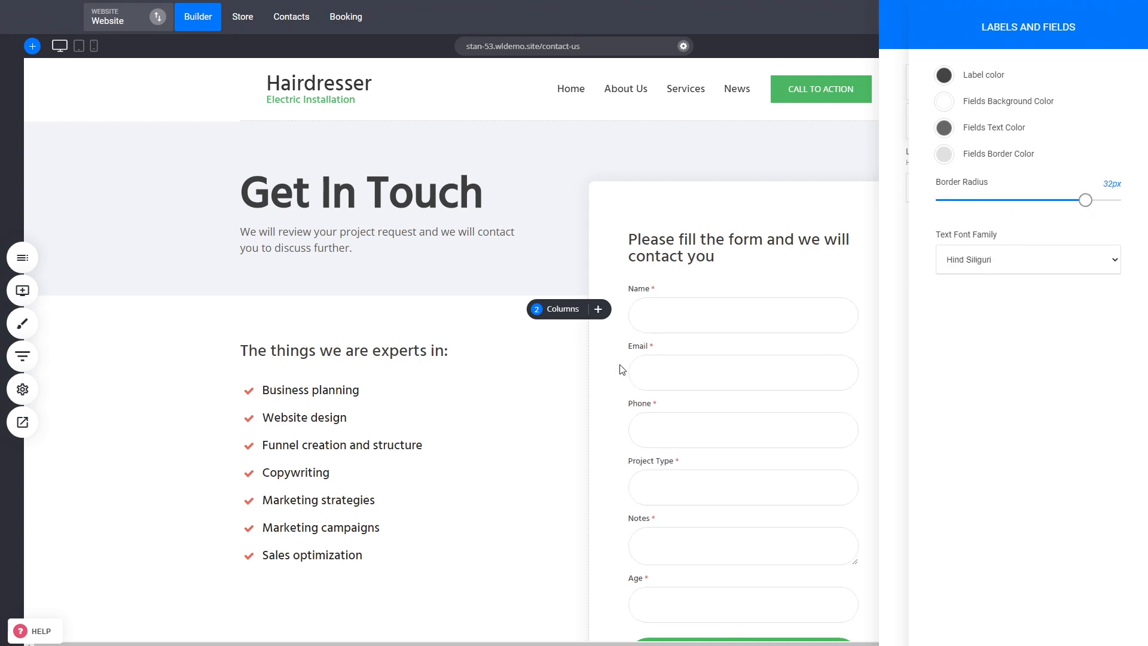
pyautogui.click(897, 272)
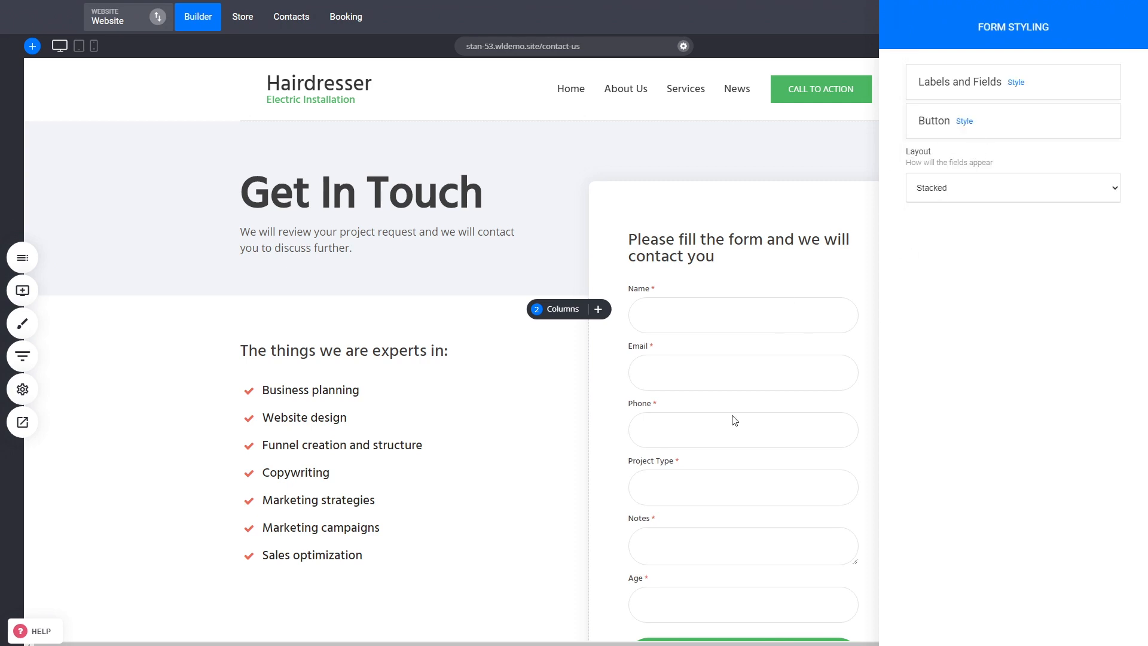
pyautogui.click(749, 356)
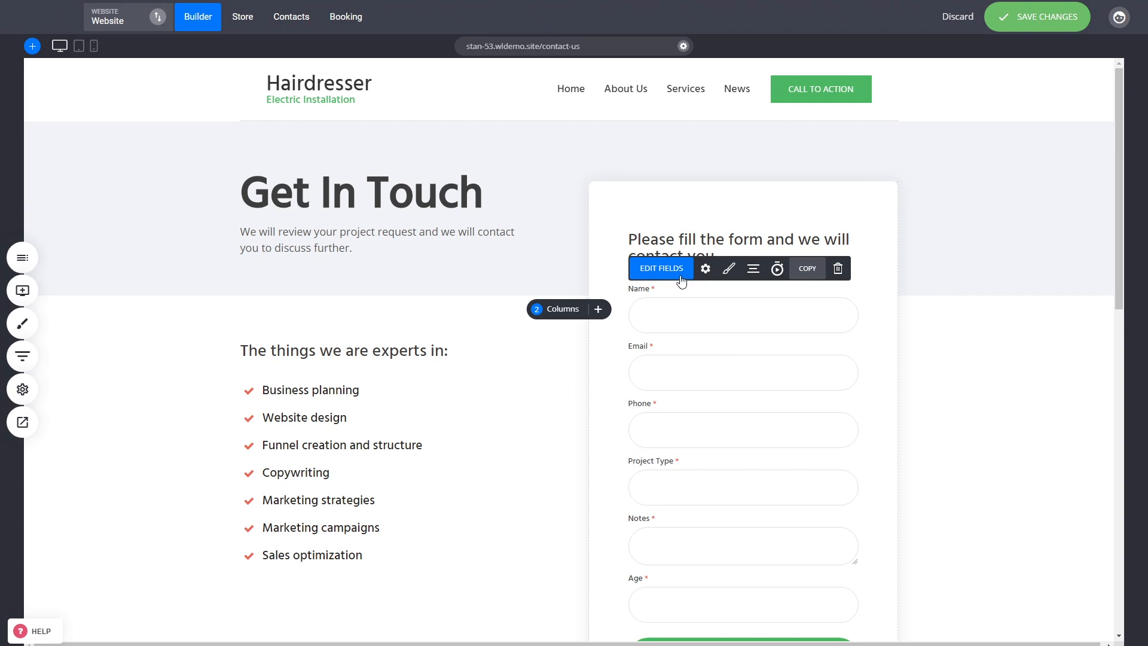
# Make the form's Phone and Age fields half width and move Age beside Phone on the same row.
pyautogui.click(663, 269)
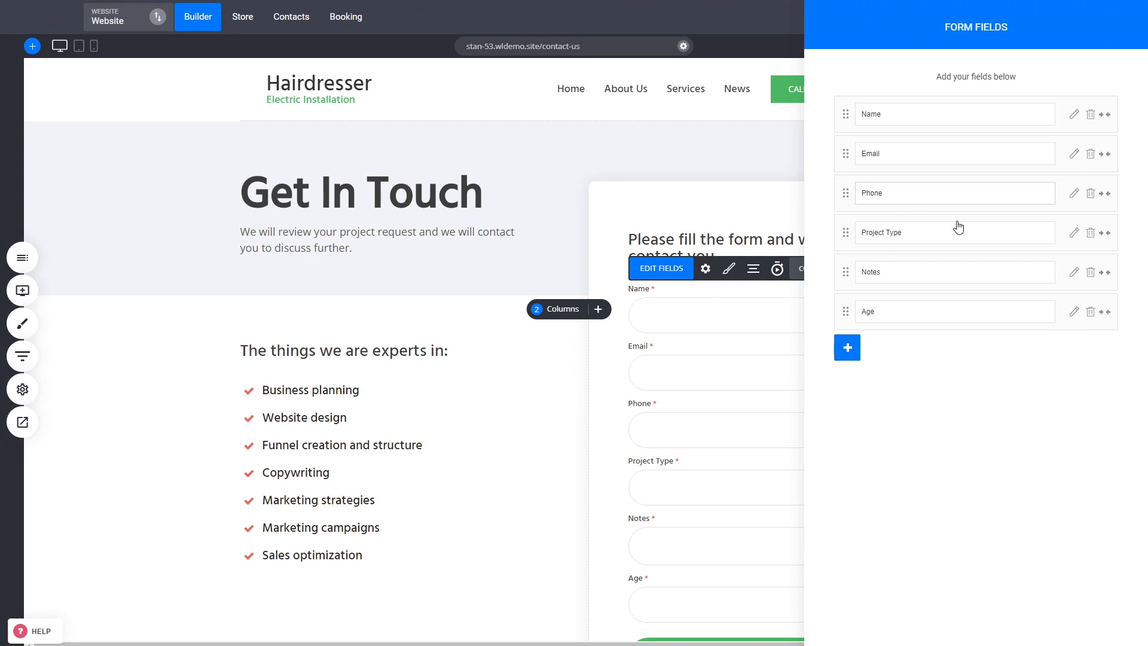
pyautogui.click(1105, 194)
pyautogui.click(1105, 311)
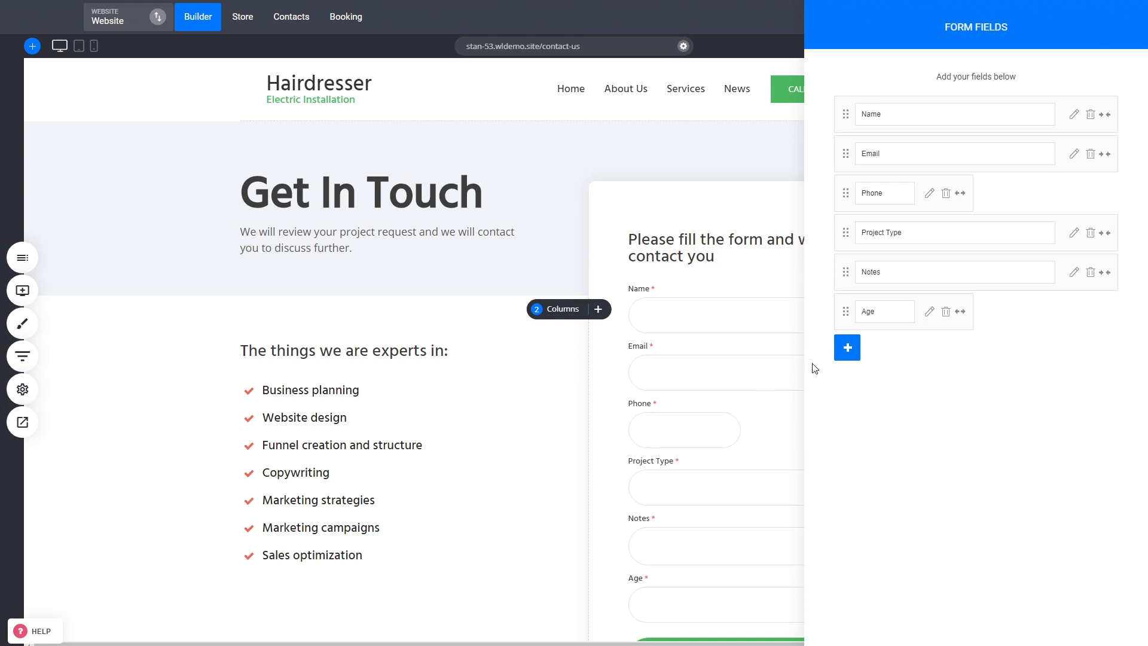
pyautogui.moveTo(849, 321); pyautogui.dragTo(995, 202)
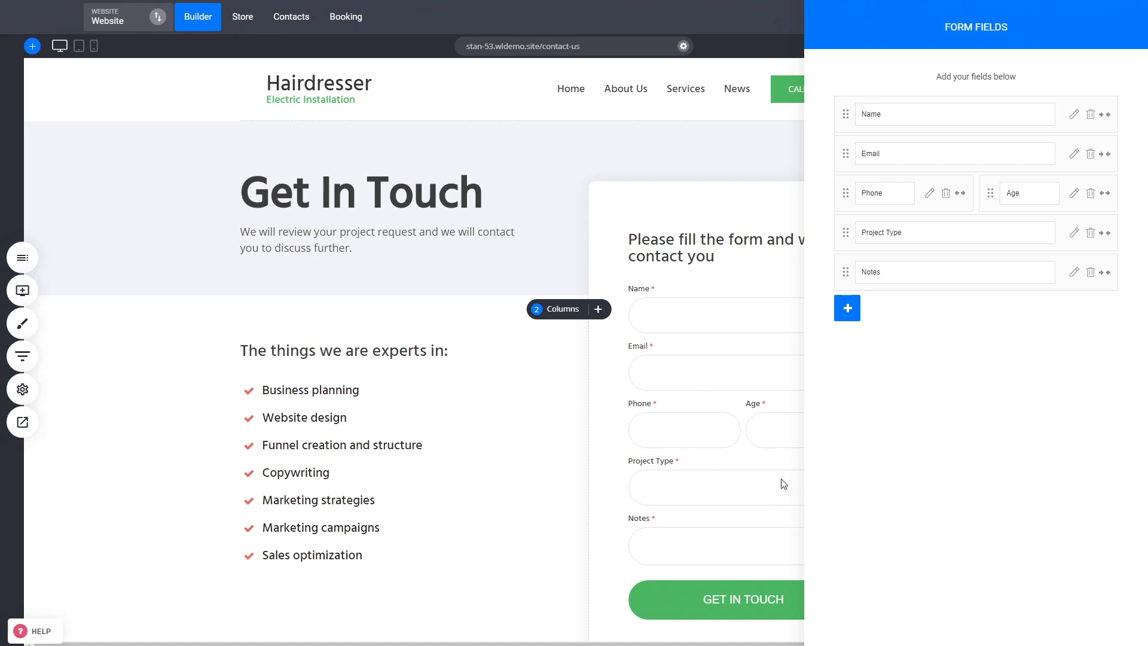
pyautogui.click(712, 354)
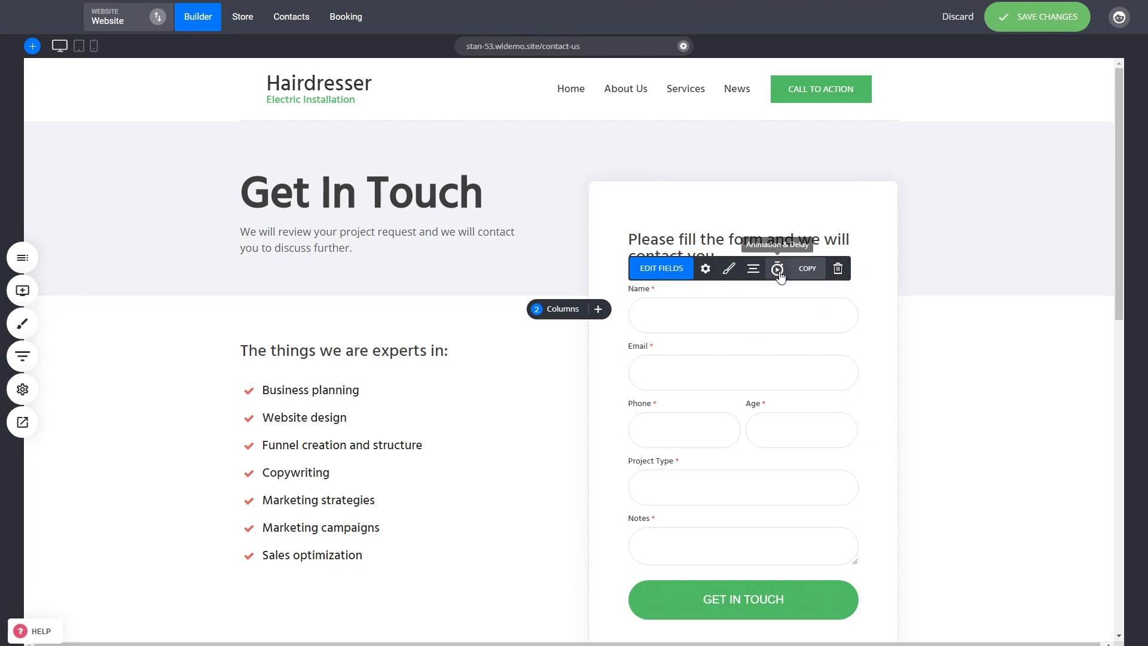
# Review the contact form's field list once more and save the changes to the Contact Us page.
pyautogui.click(954, 370)
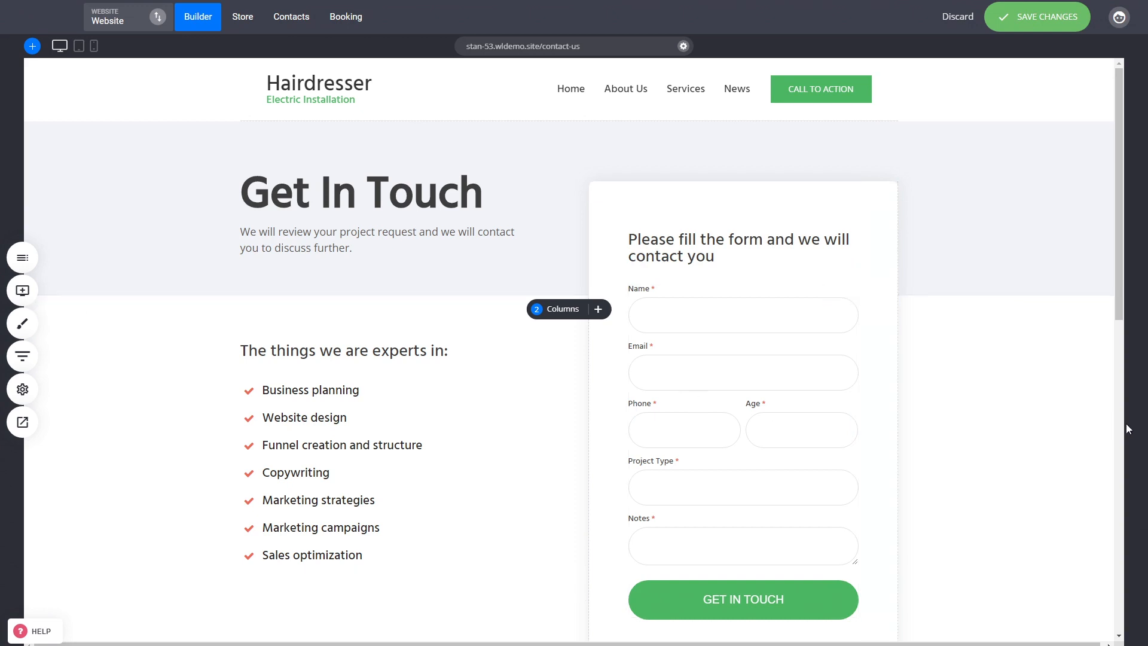
pyautogui.click(743, 366)
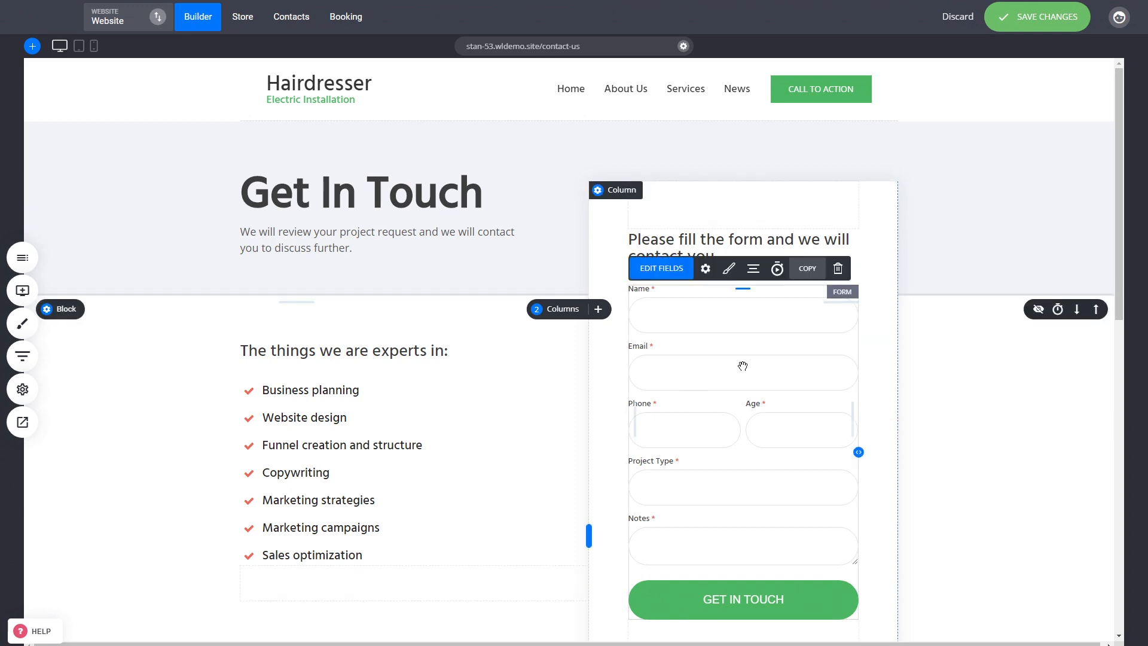
pyautogui.click(660, 269)
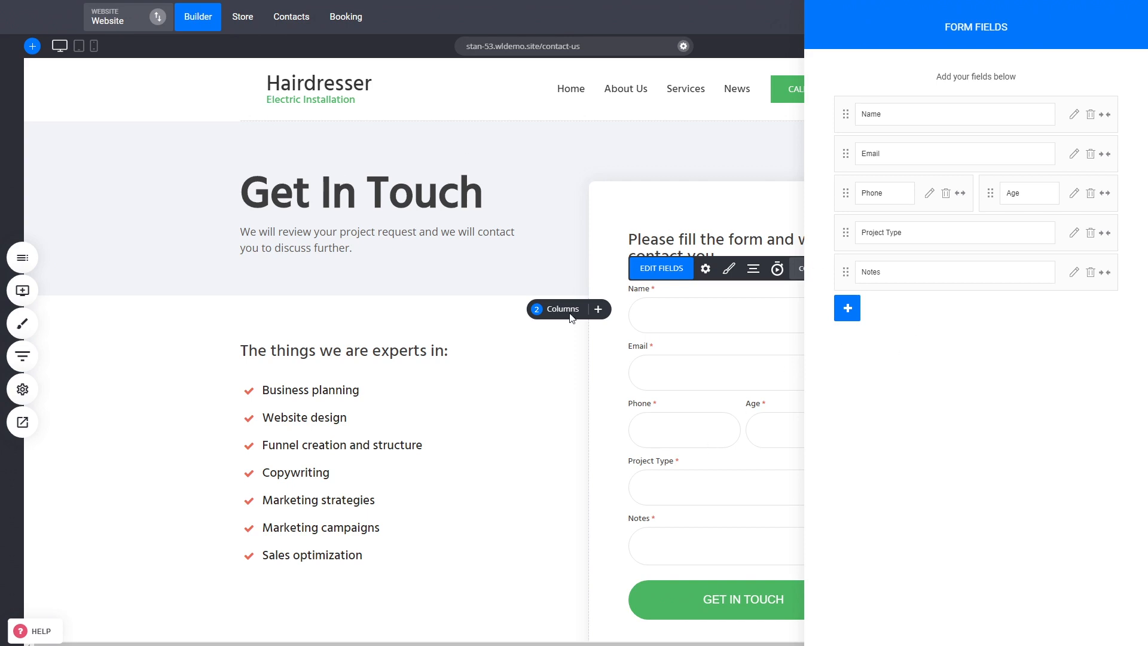
pyautogui.click(297, 38)
pyautogui.click(1065, 25)
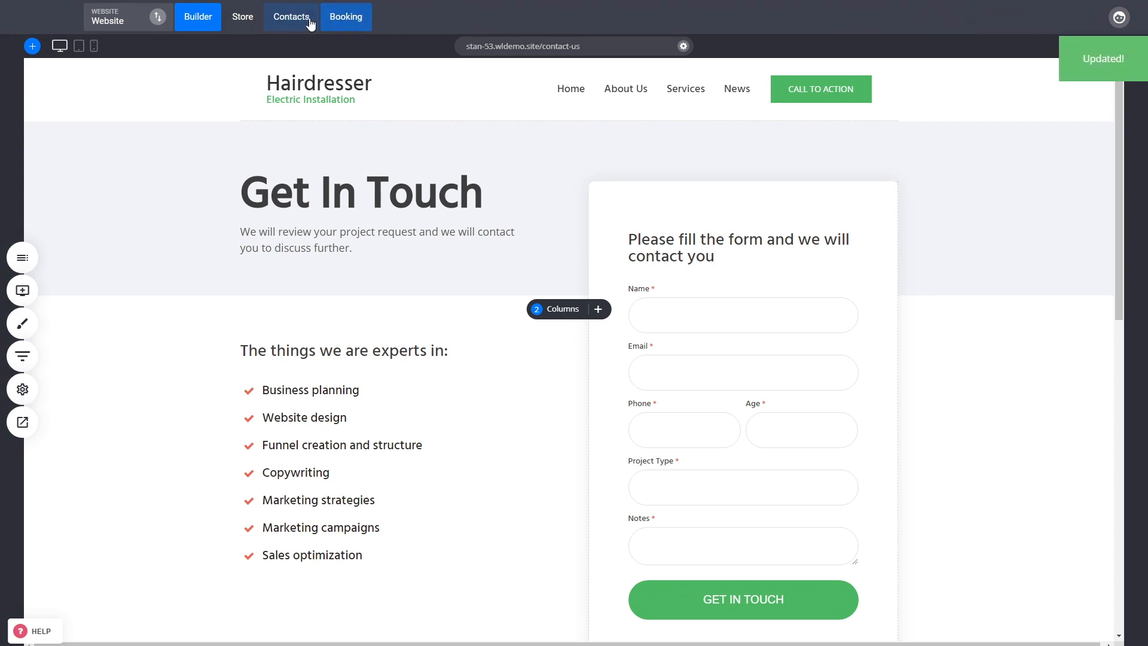
# View the customer properties in the contacts settings and return to the contacts list.
pyautogui.click(302, 17)
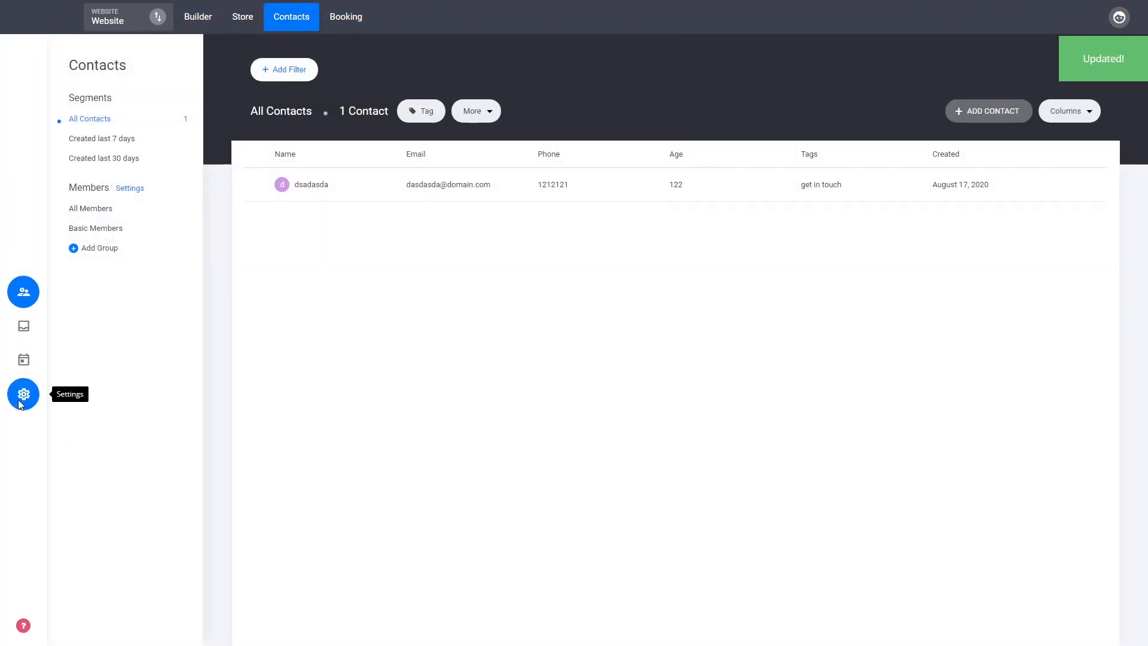
pyautogui.click(24, 397)
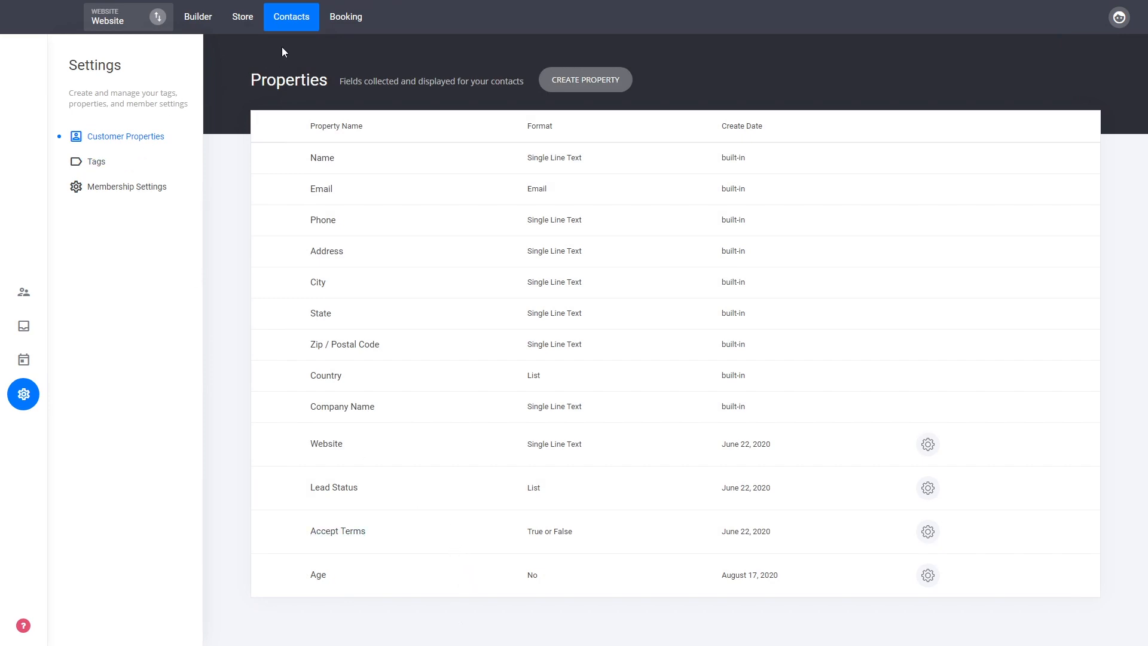
pyautogui.click(299, 16)
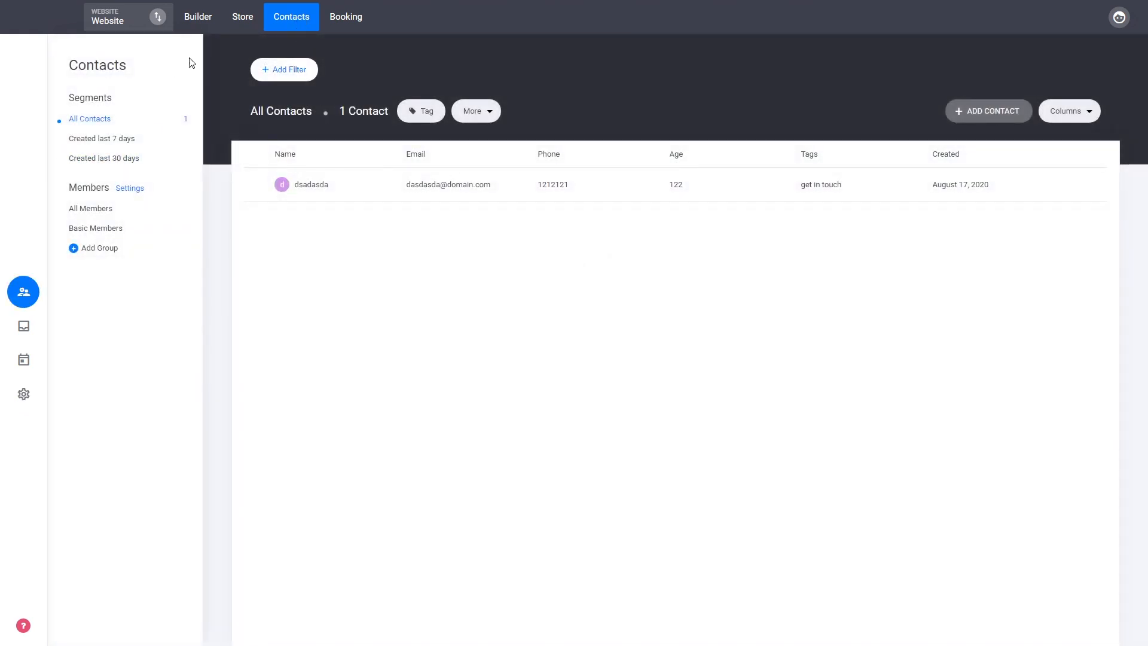
# Return to the website builder and open the website's list of popups.
pyautogui.click(198, 18)
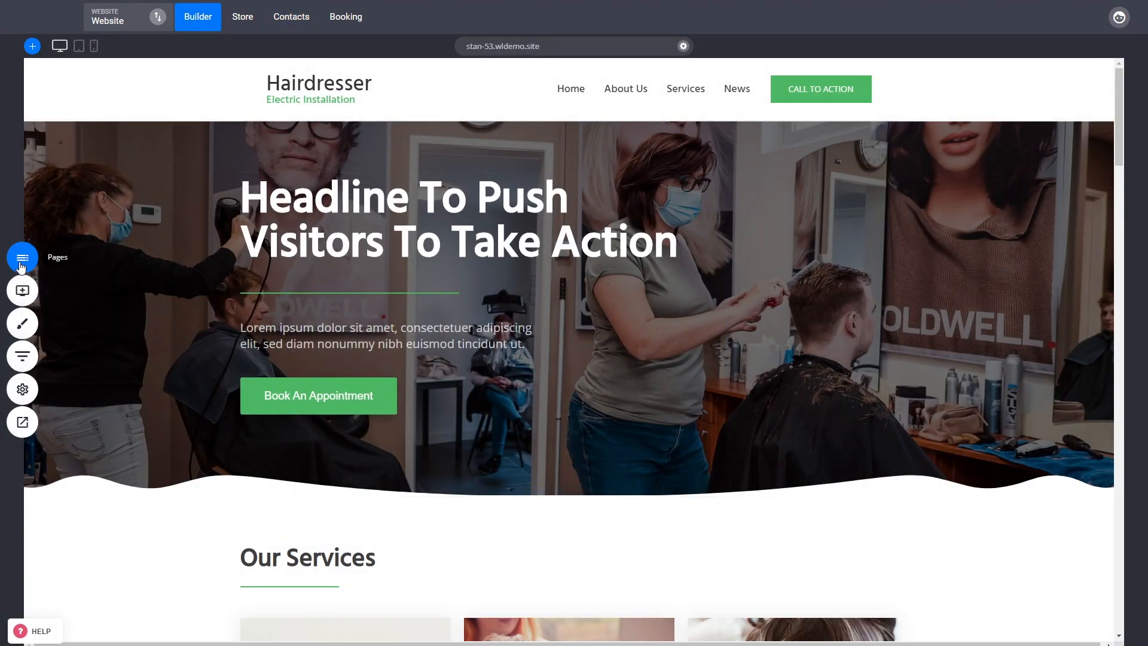
pyautogui.click(22, 257)
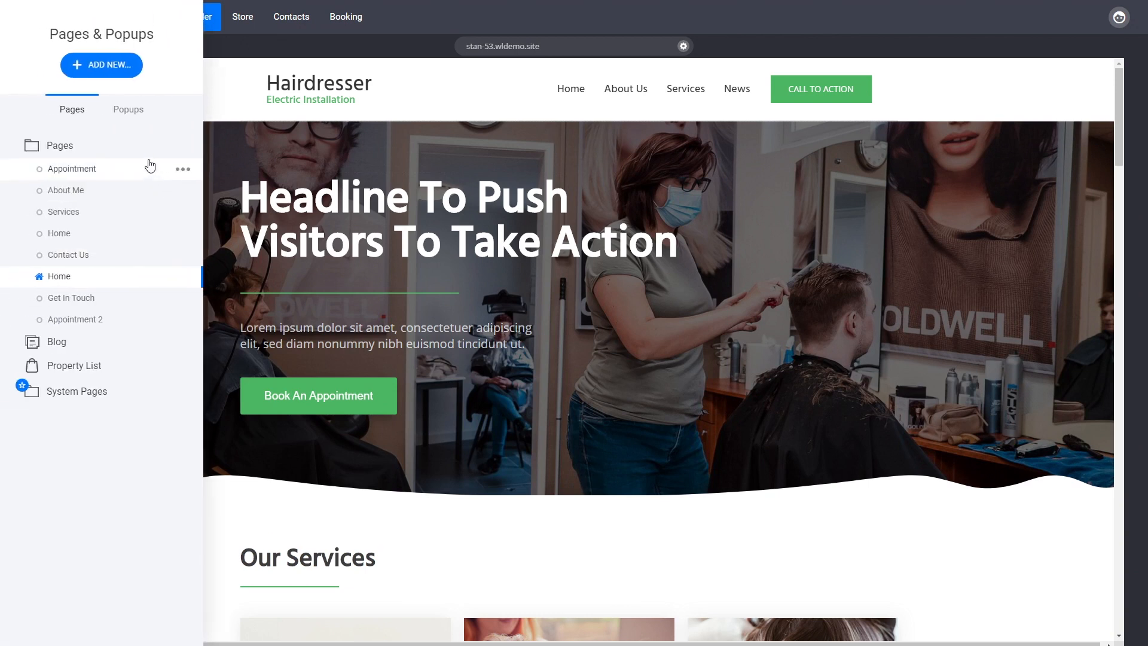
pyautogui.click(127, 109)
pyautogui.click(125, 71)
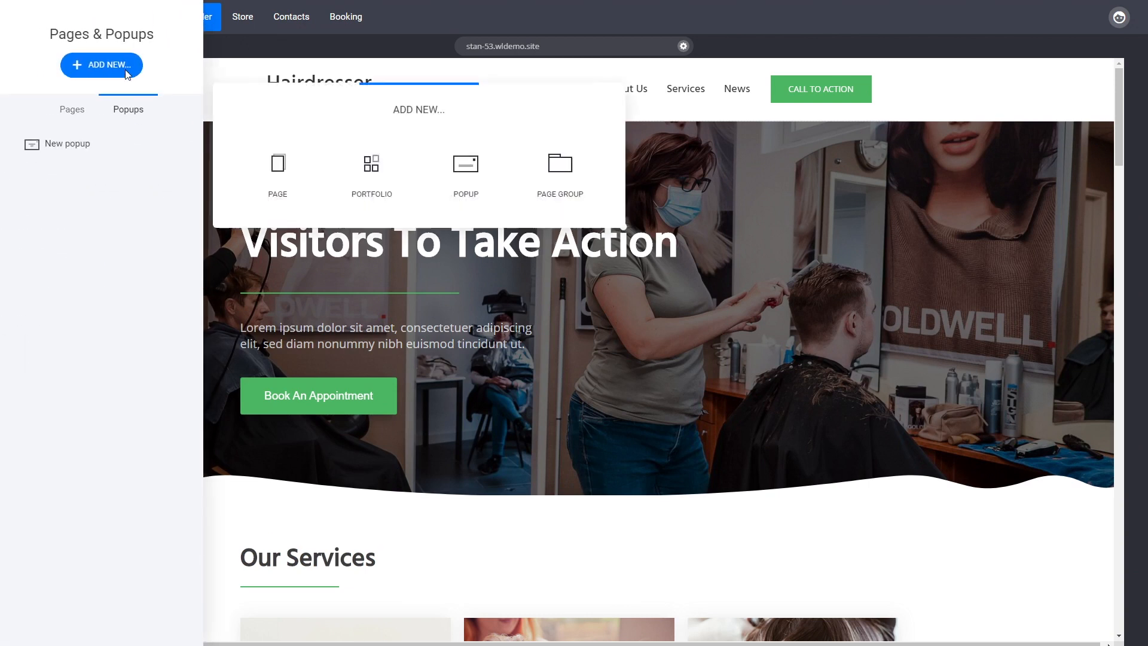
pyautogui.click(299, 173)
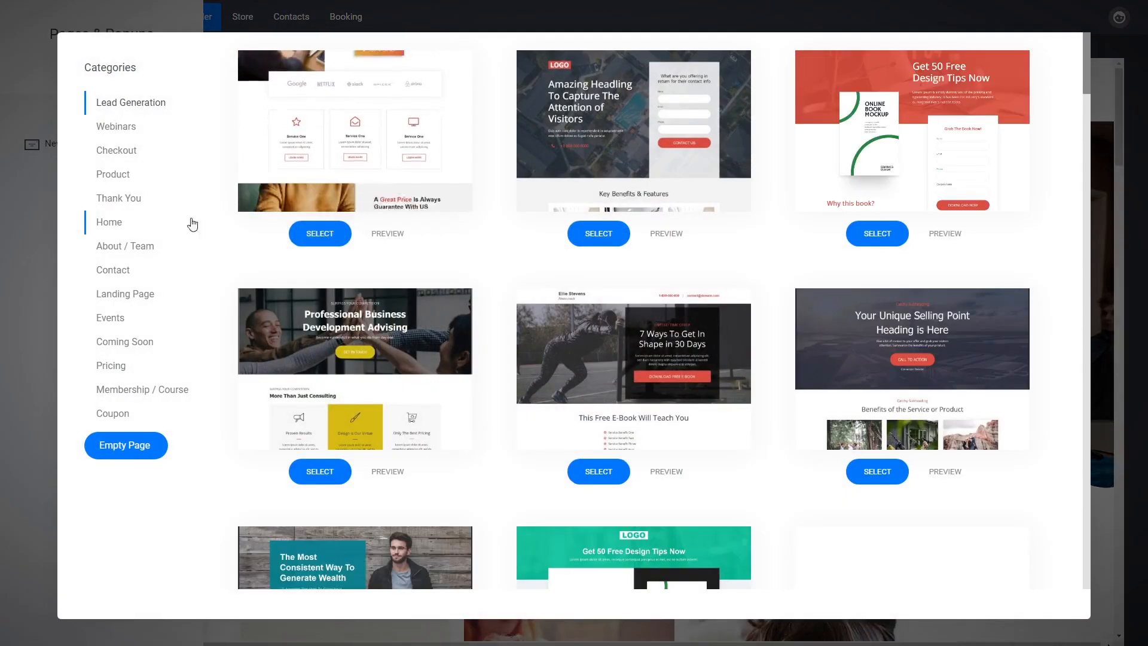
pyautogui.click(24, 233)
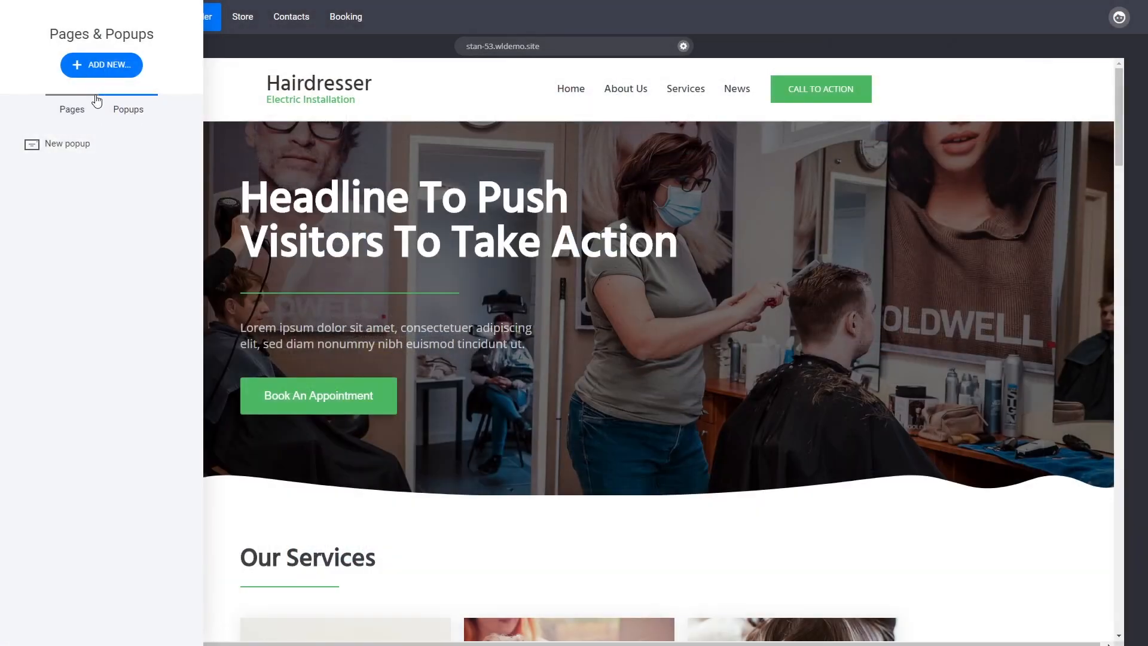
# Add a new popup from the Opt-In template offering a "30% Summer Discount" with an email form.
pyautogui.click(102, 65)
pyautogui.click(466, 180)
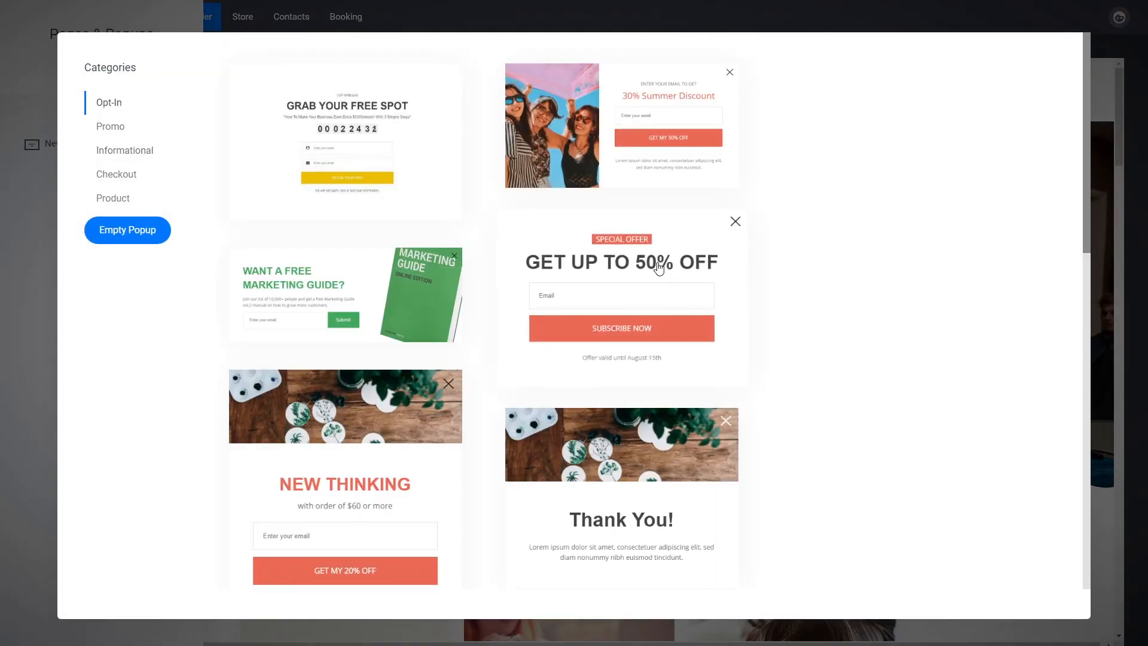
pyautogui.click(650, 154)
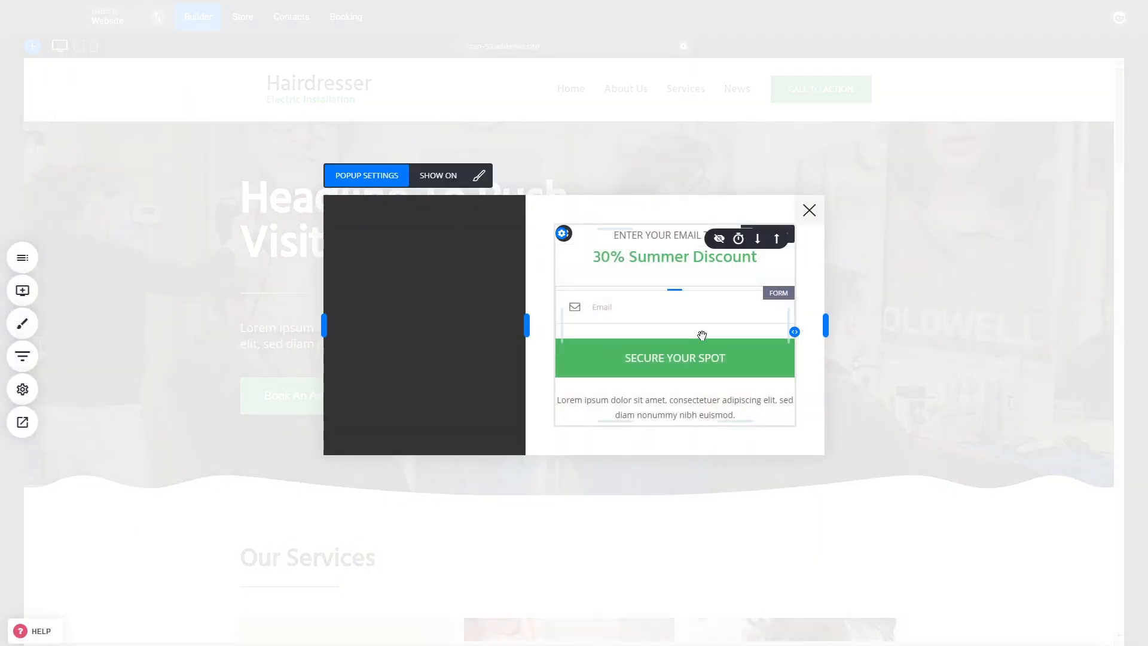